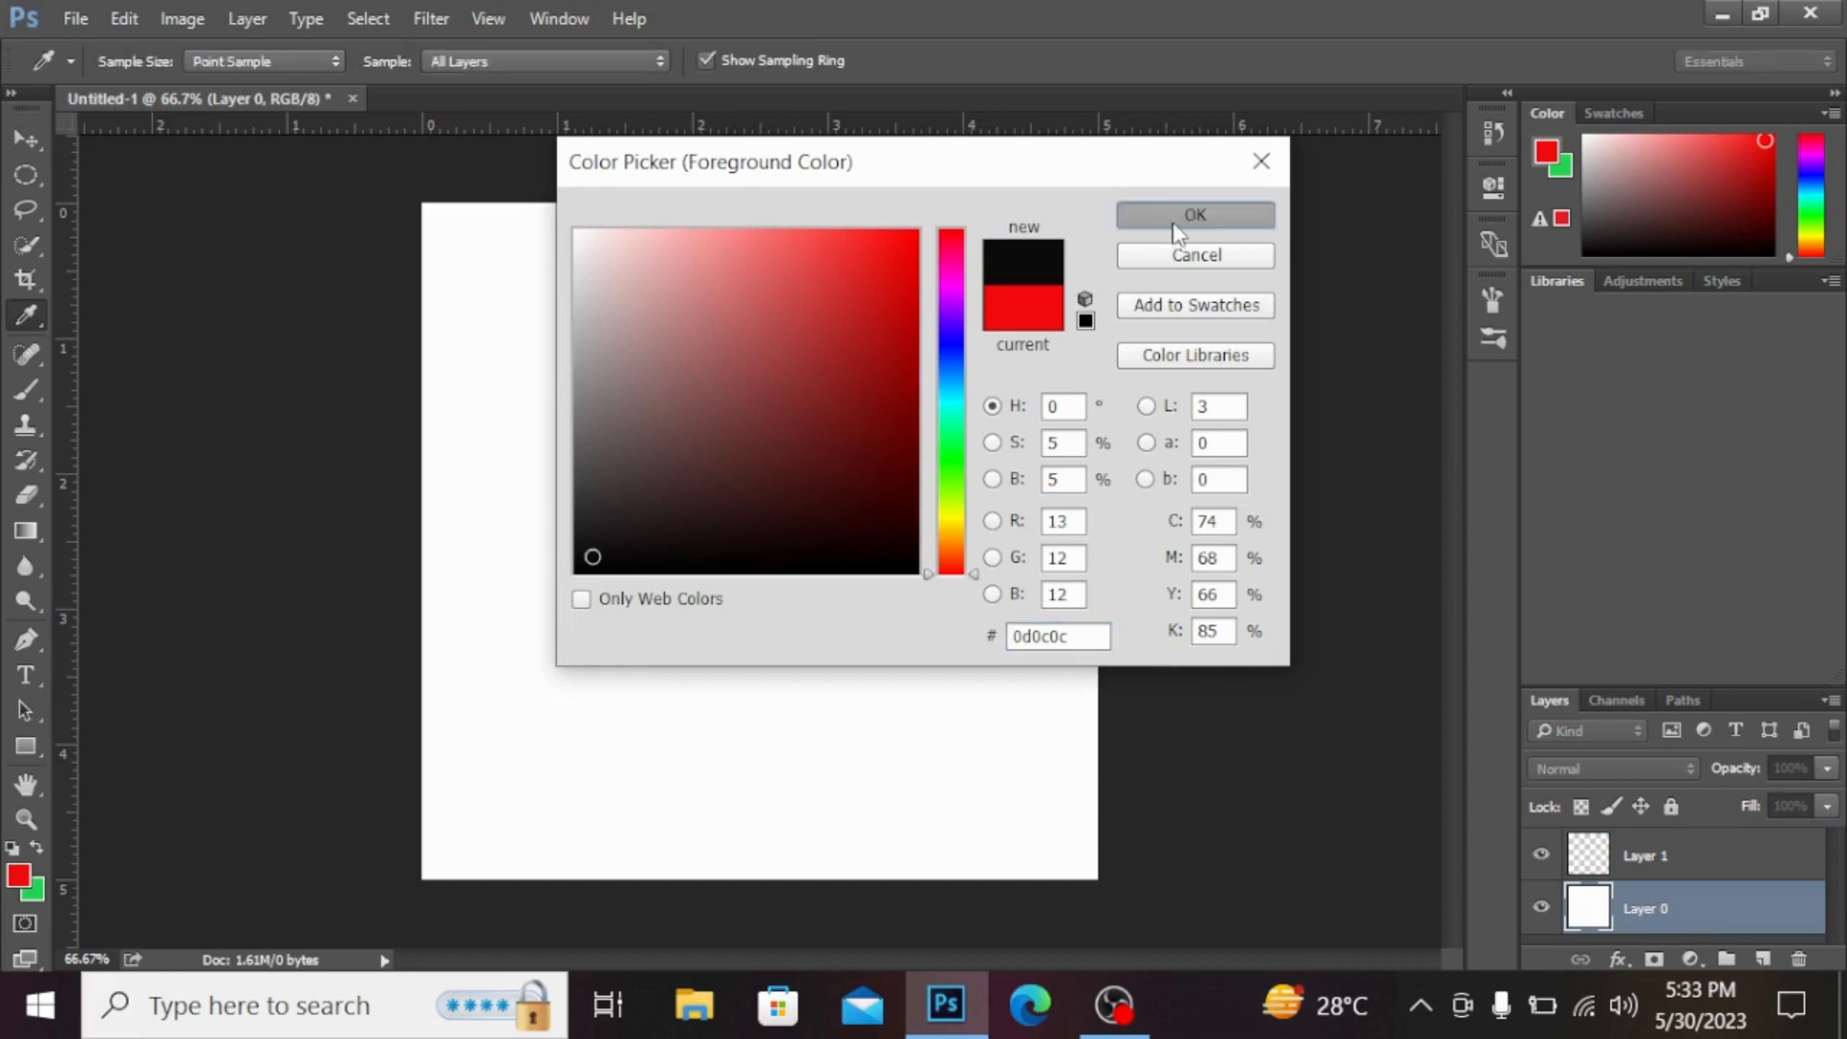
# Step: Fill the background layer with the near-black foreground colour
pyautogui.press('v')
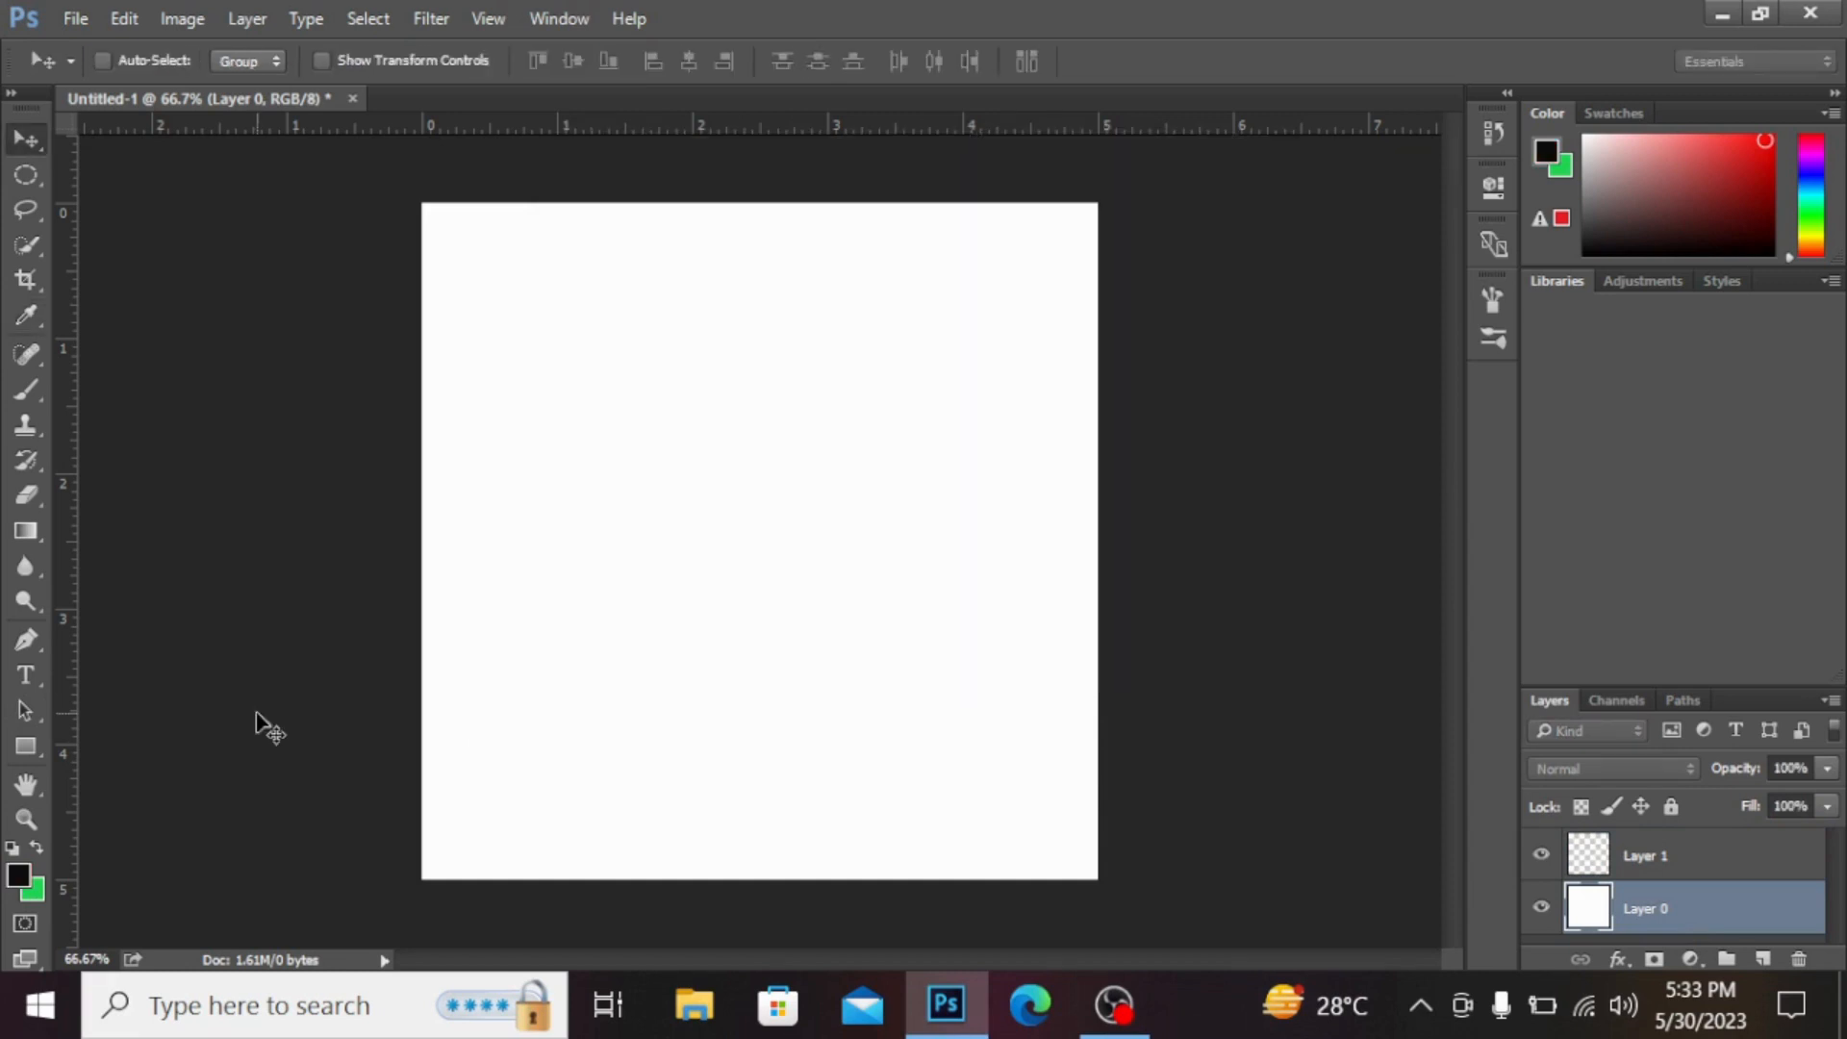
pyautogui.press('alt')
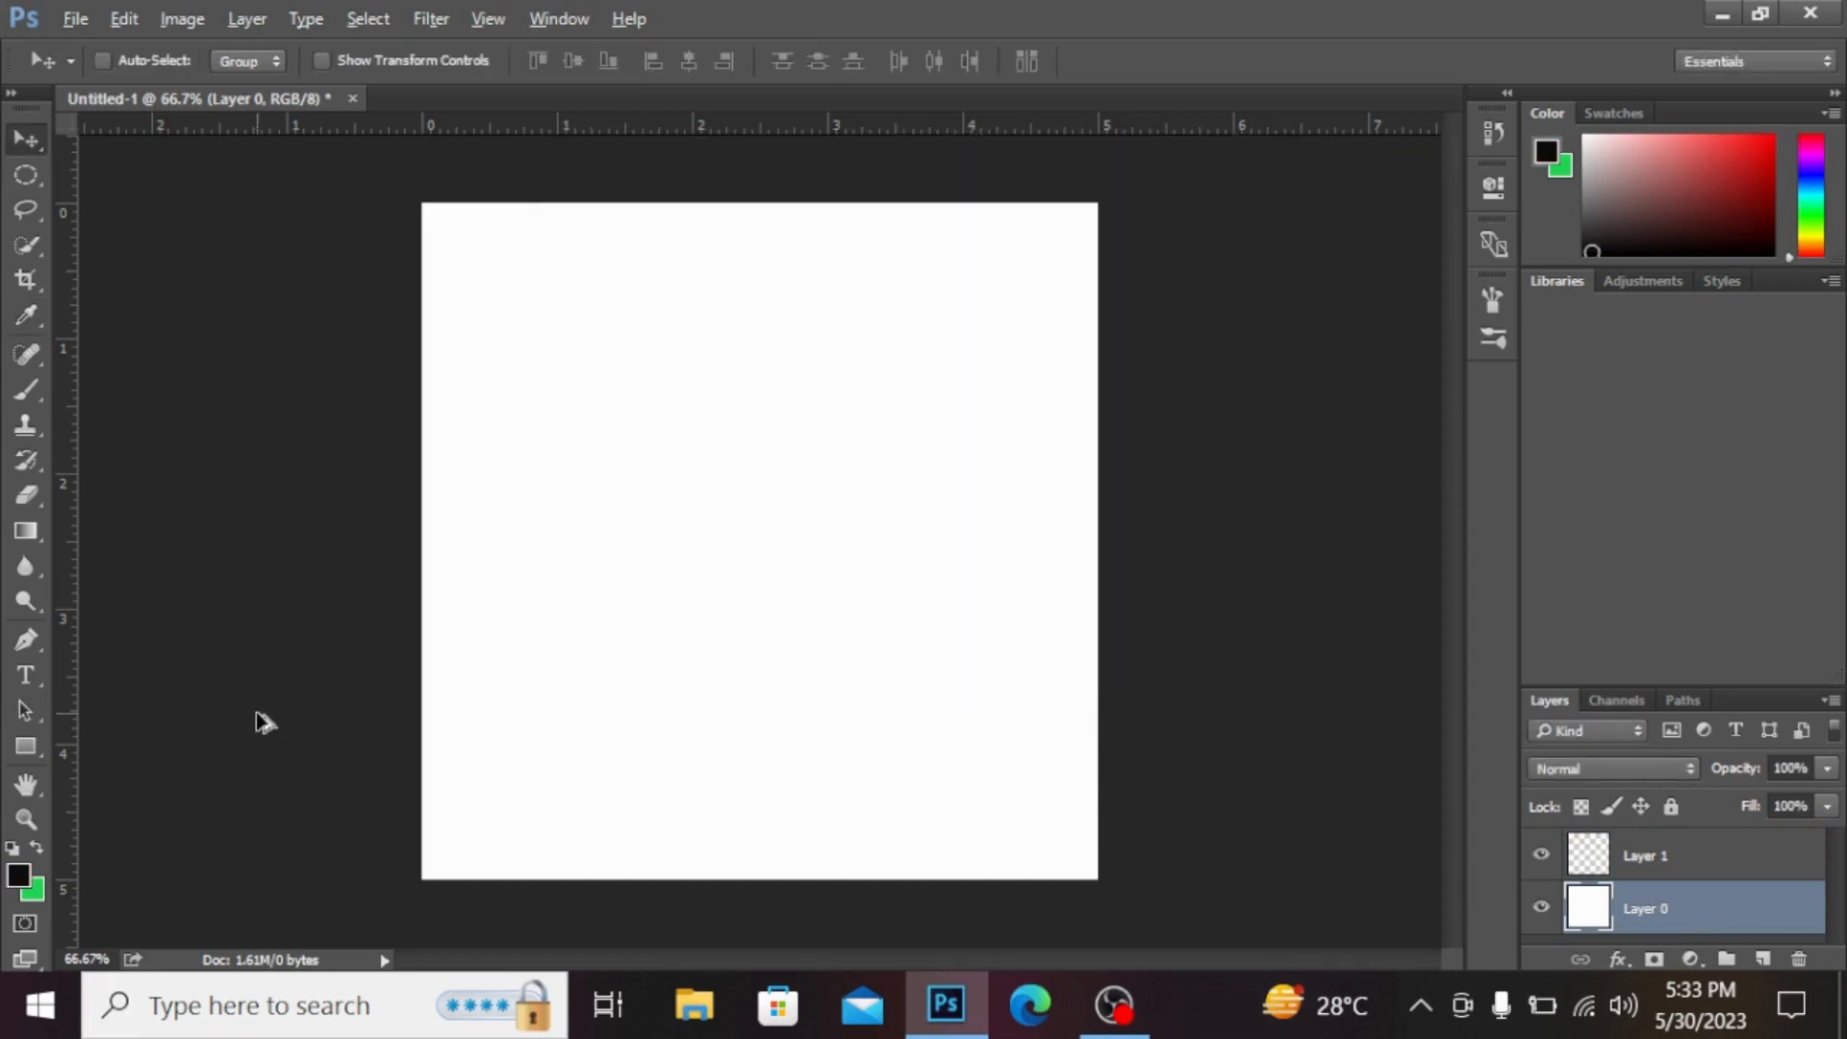
pyautogui.hotkey('alt', 'BackSpace')
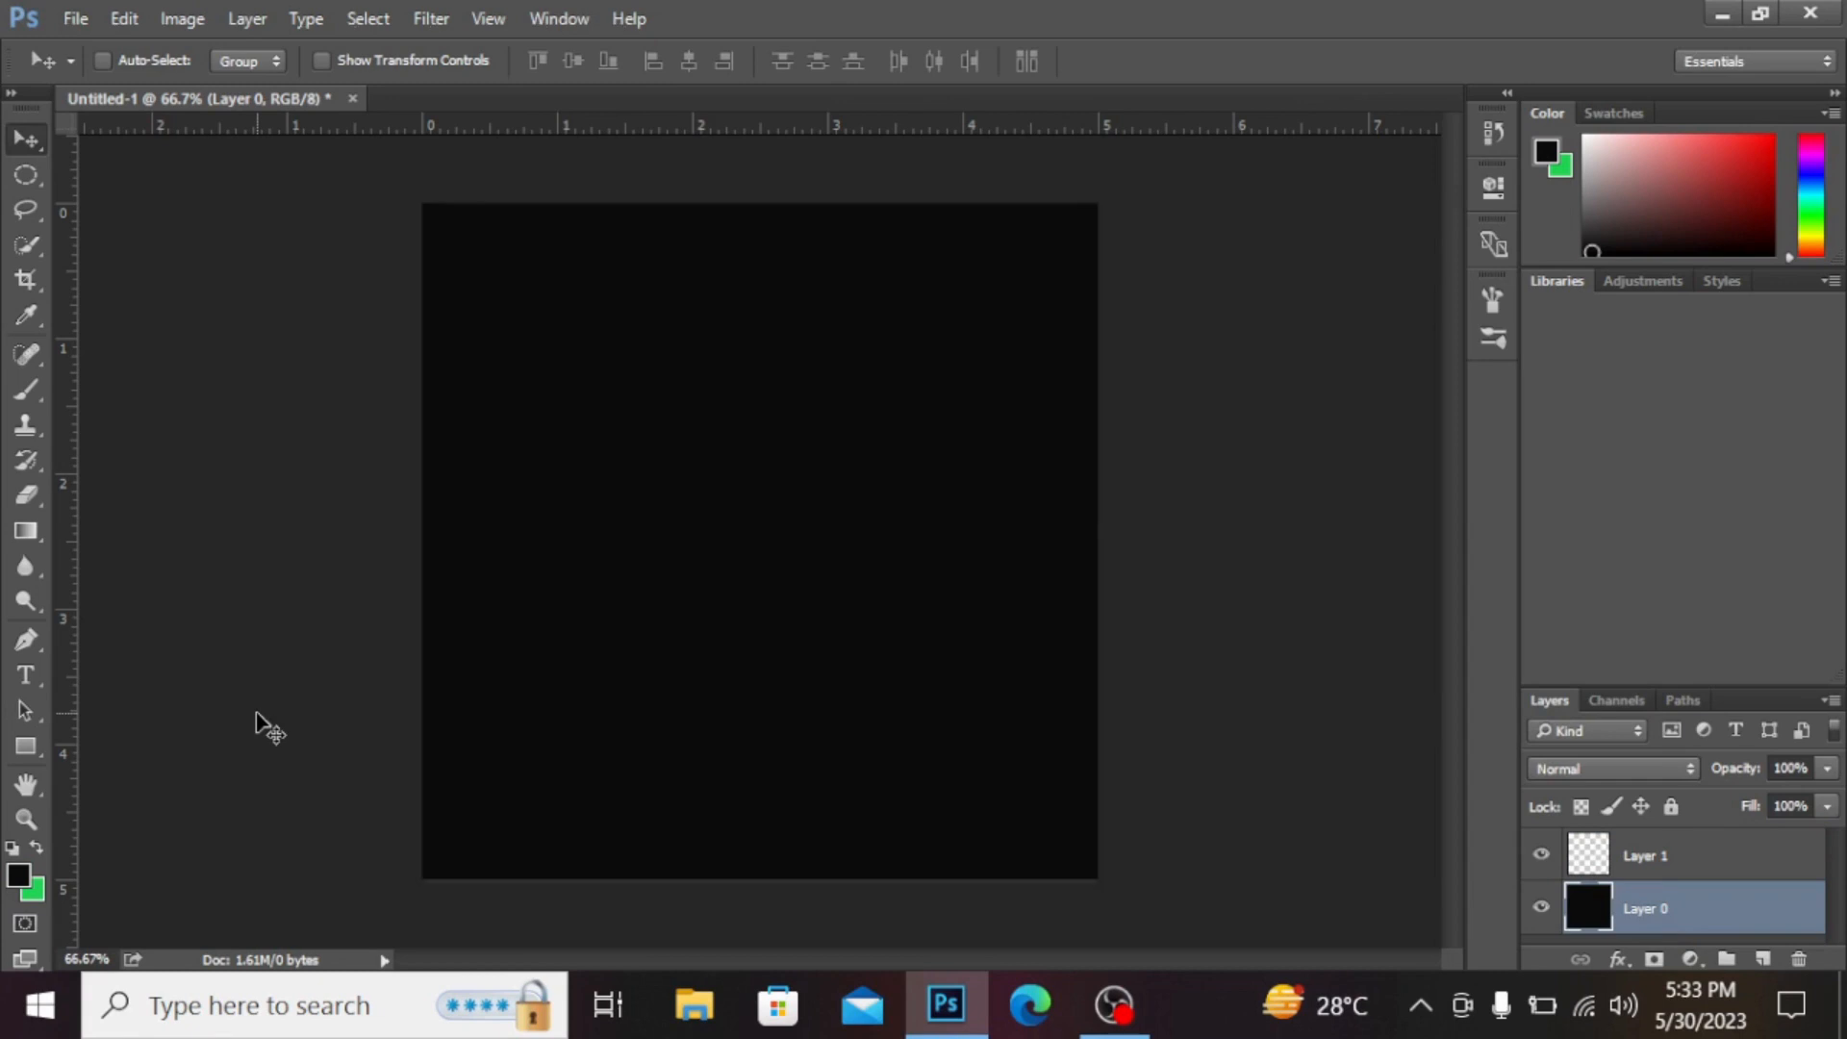
# Step: Select Layer 1 and add a vertical and a horizontal guide crossing at the canvas centre
pyautogui.click(1700, 847)
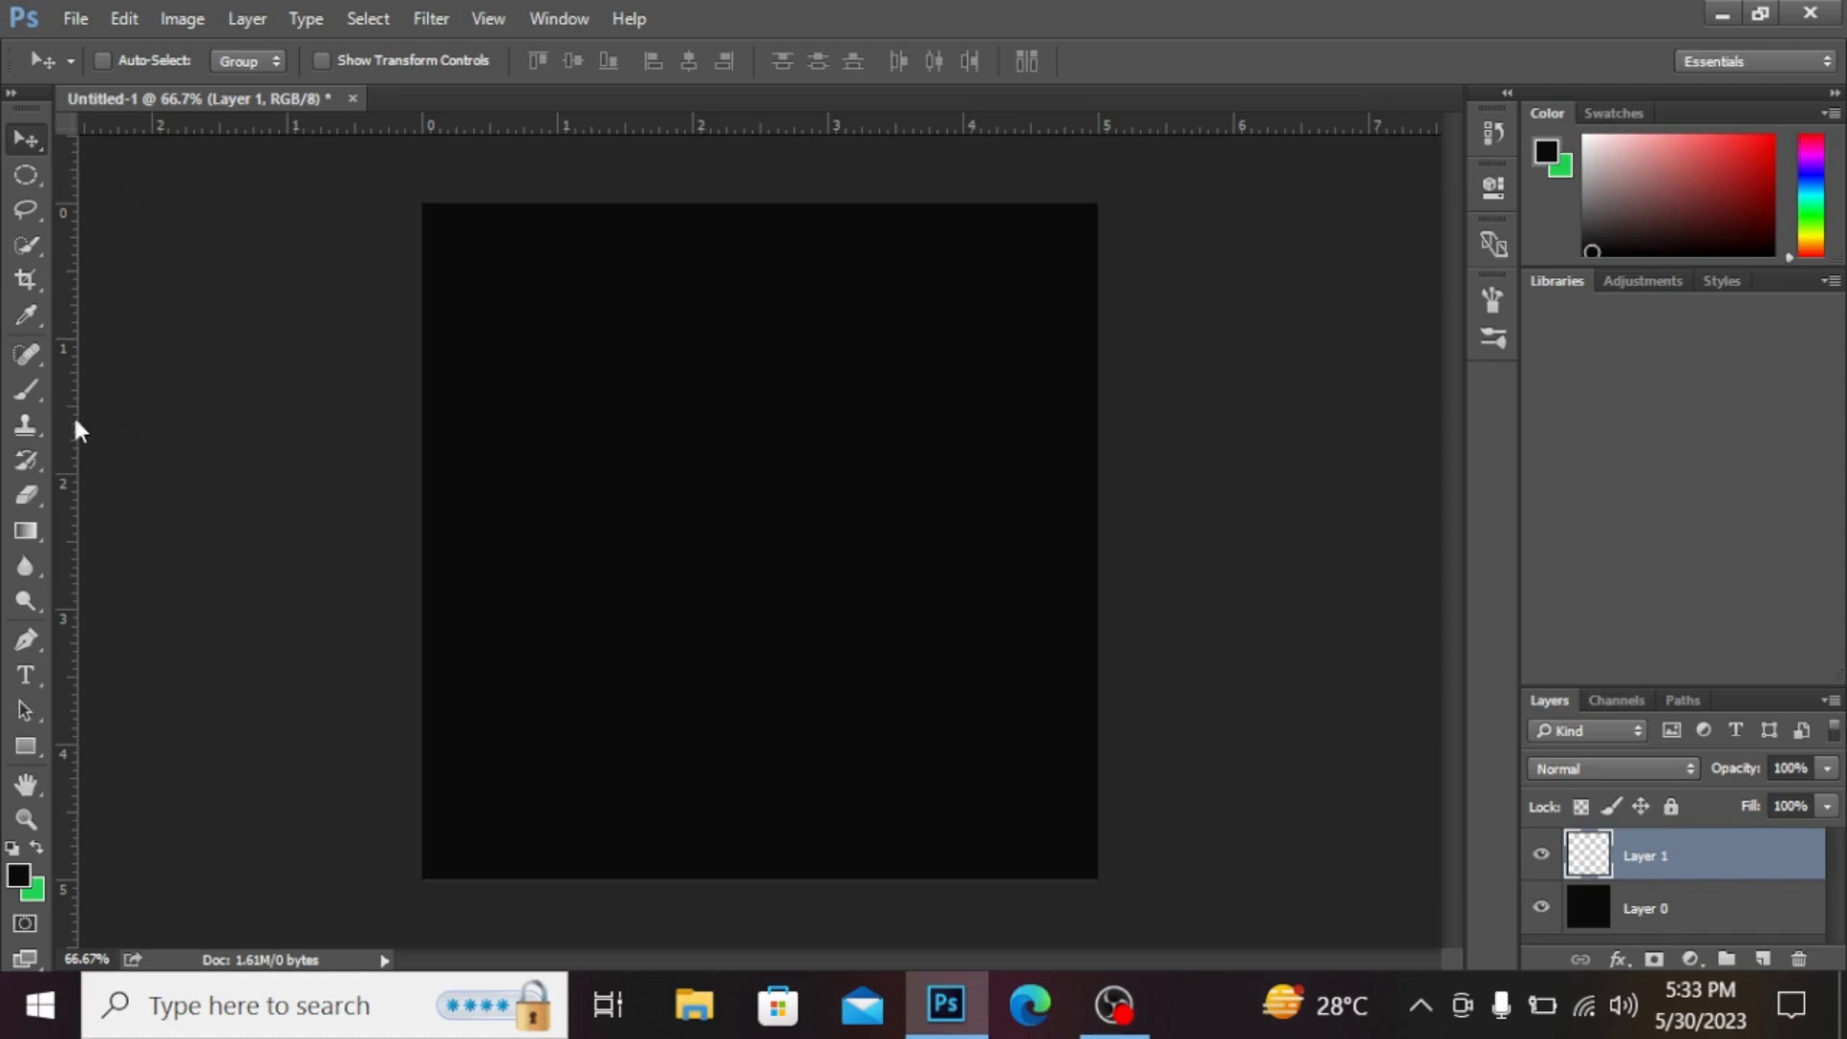
pyautogui.moveTo(73, 423); pyautogui.dragTo(754, 400)
pyautogui.moveTo(731, 128); pyautogui.dragTo(742, 541)
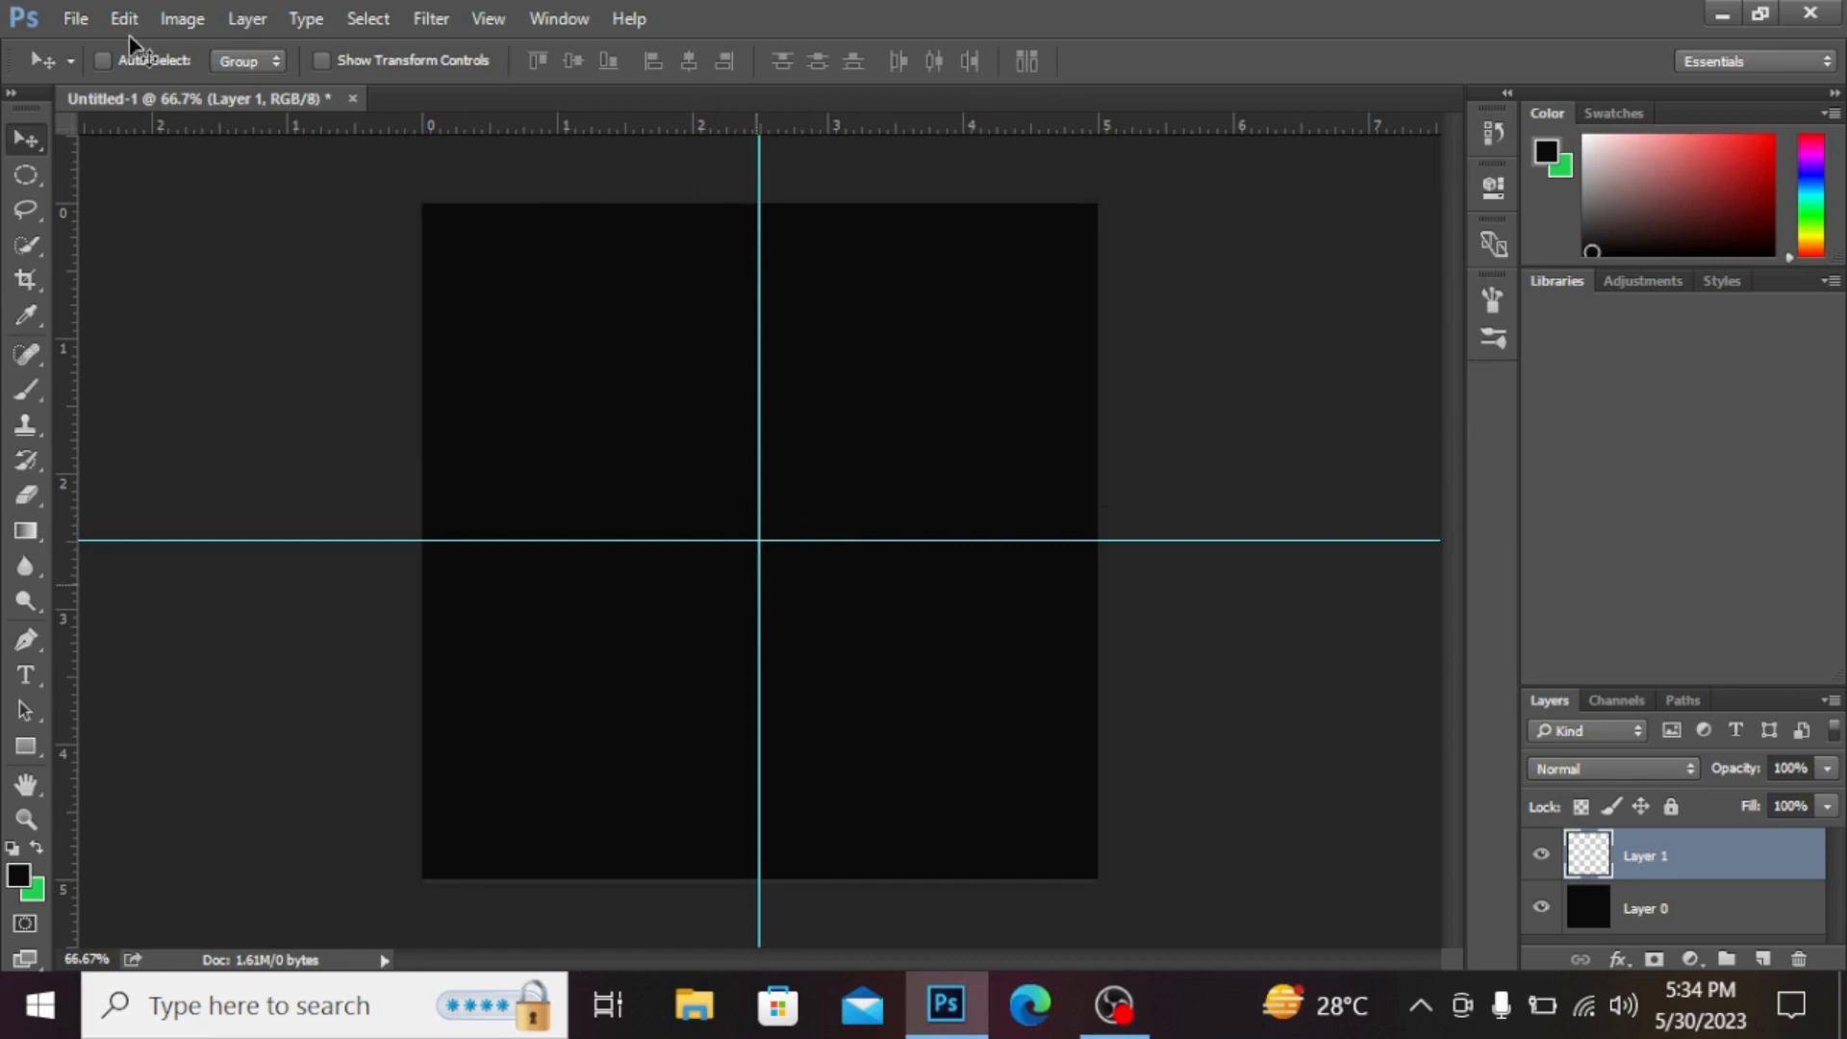
# Step: Draw a circular elliptical-marquee selection centred on the guide intersection, about 270 px across
pyautogui.click(29, 175)
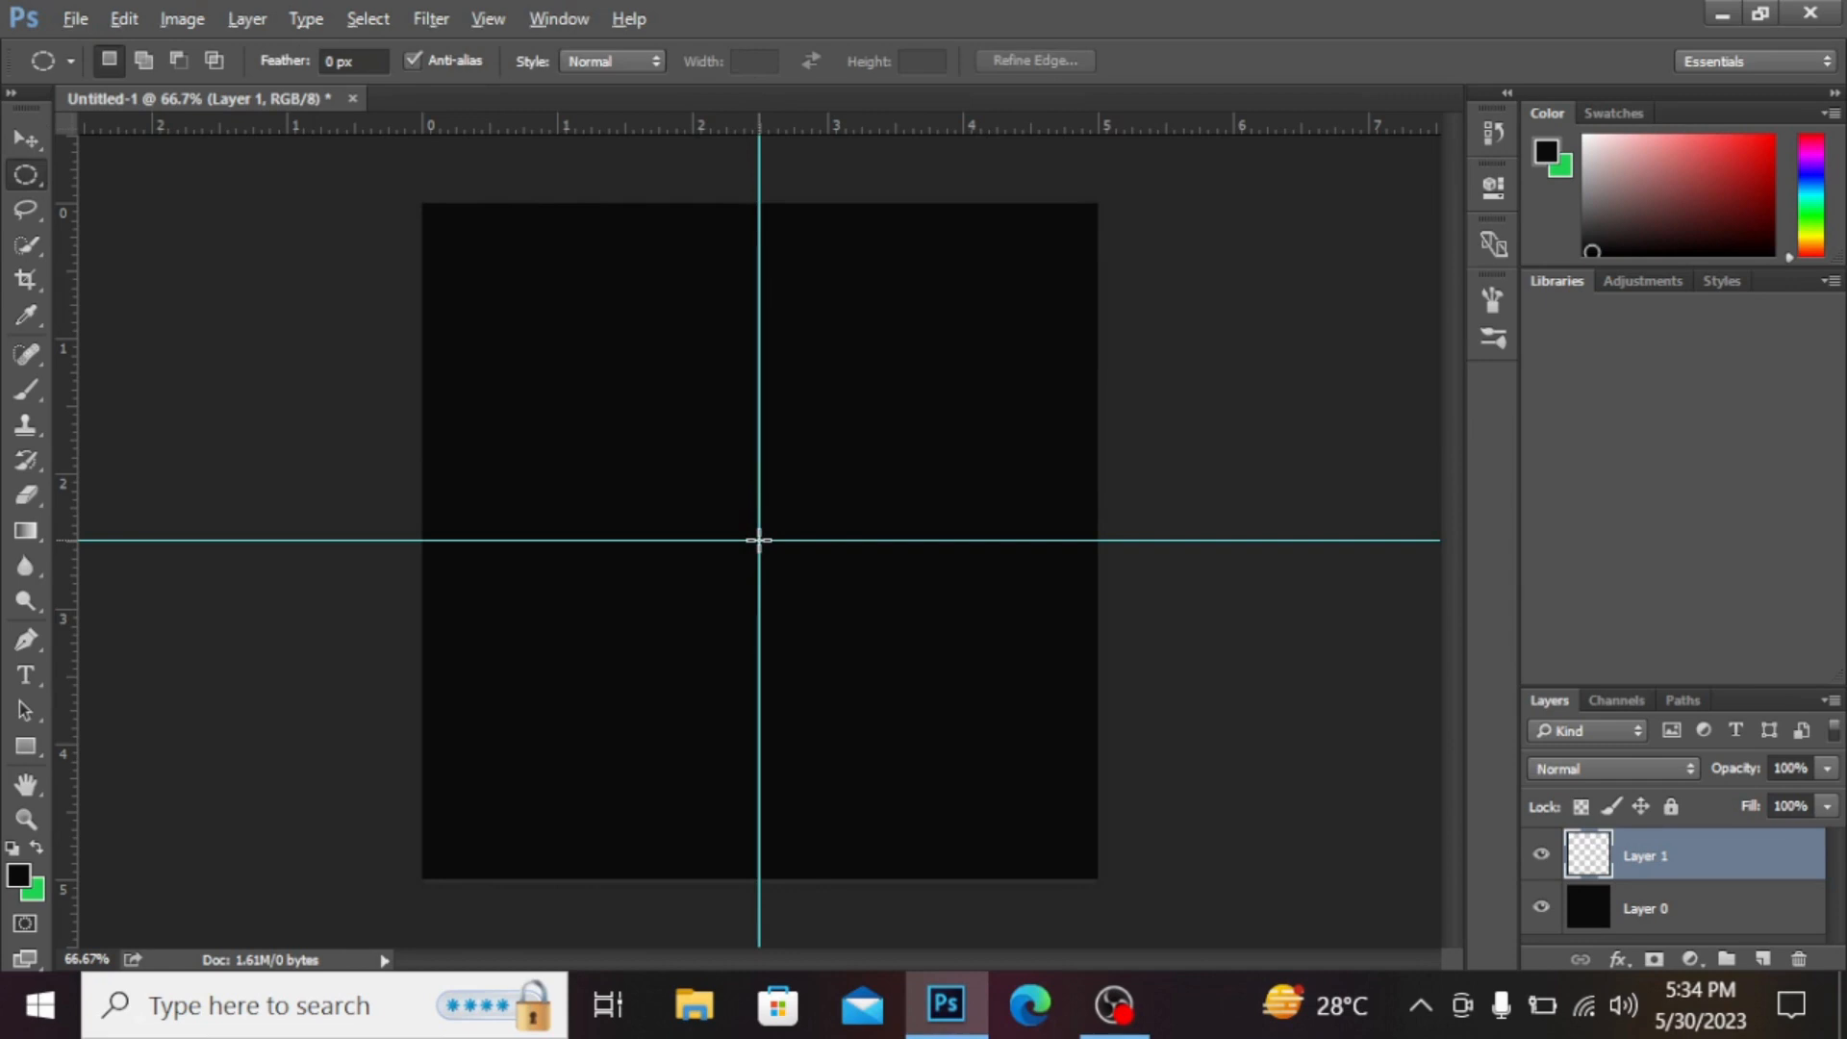
pyautogui.moveTo(759, 540); pyautogui.dragTo(1001, 782)
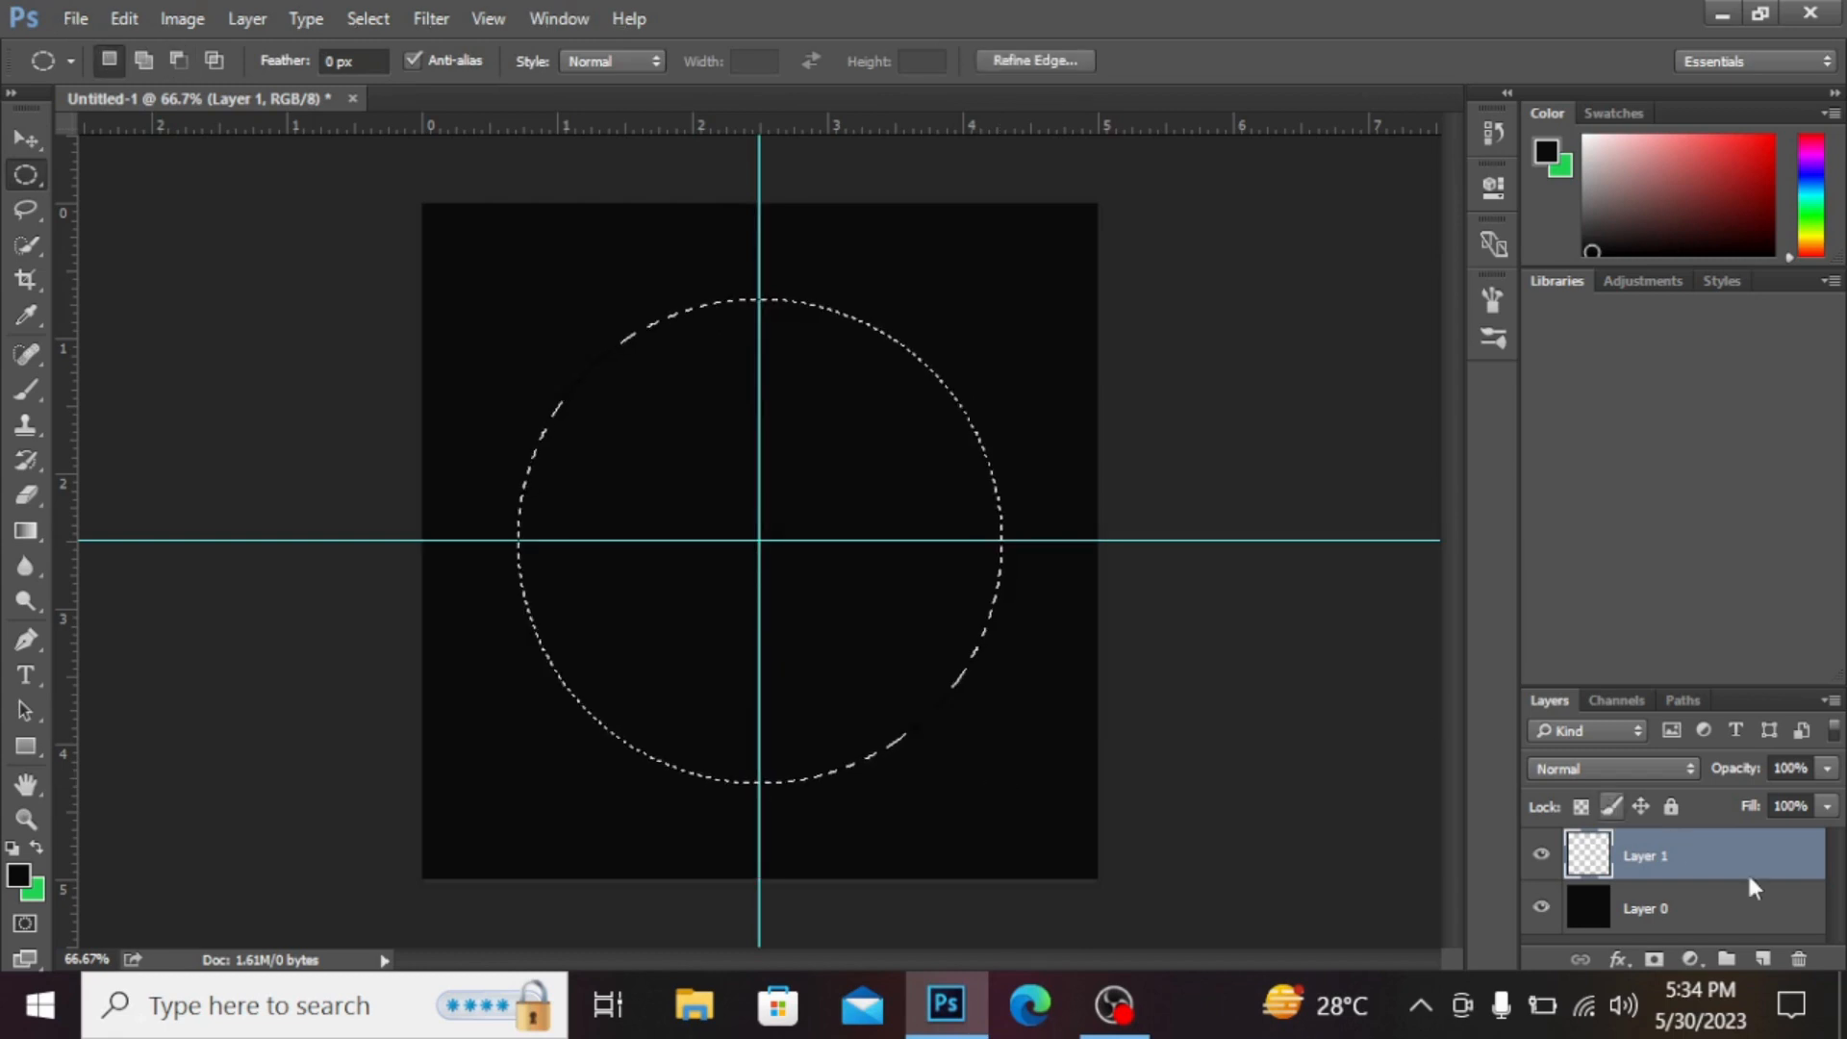
# Step: Add a new layer and choose the Brush tool with a soft round tip of 235 px
pyautogui.click(1762, 959)
pyautogui.press('w')
pyautogui.click(30, 379)
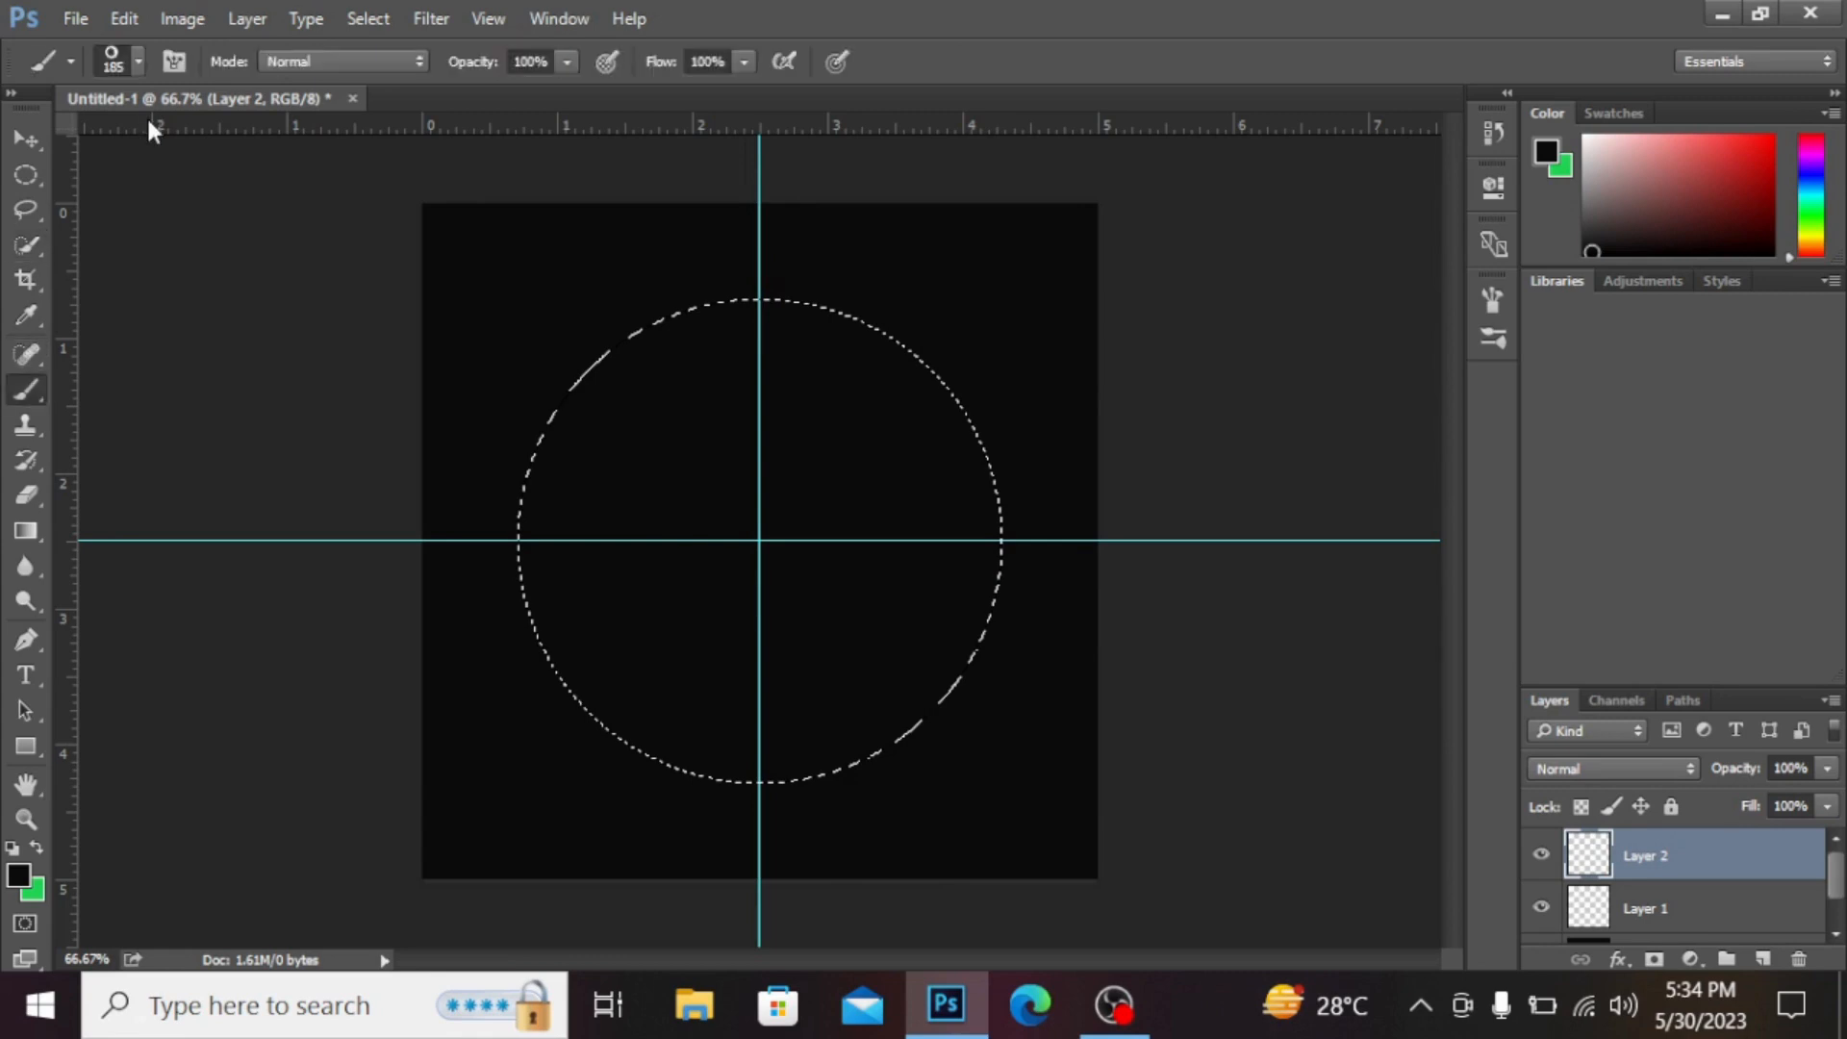
pyautogui.click(136, 62)
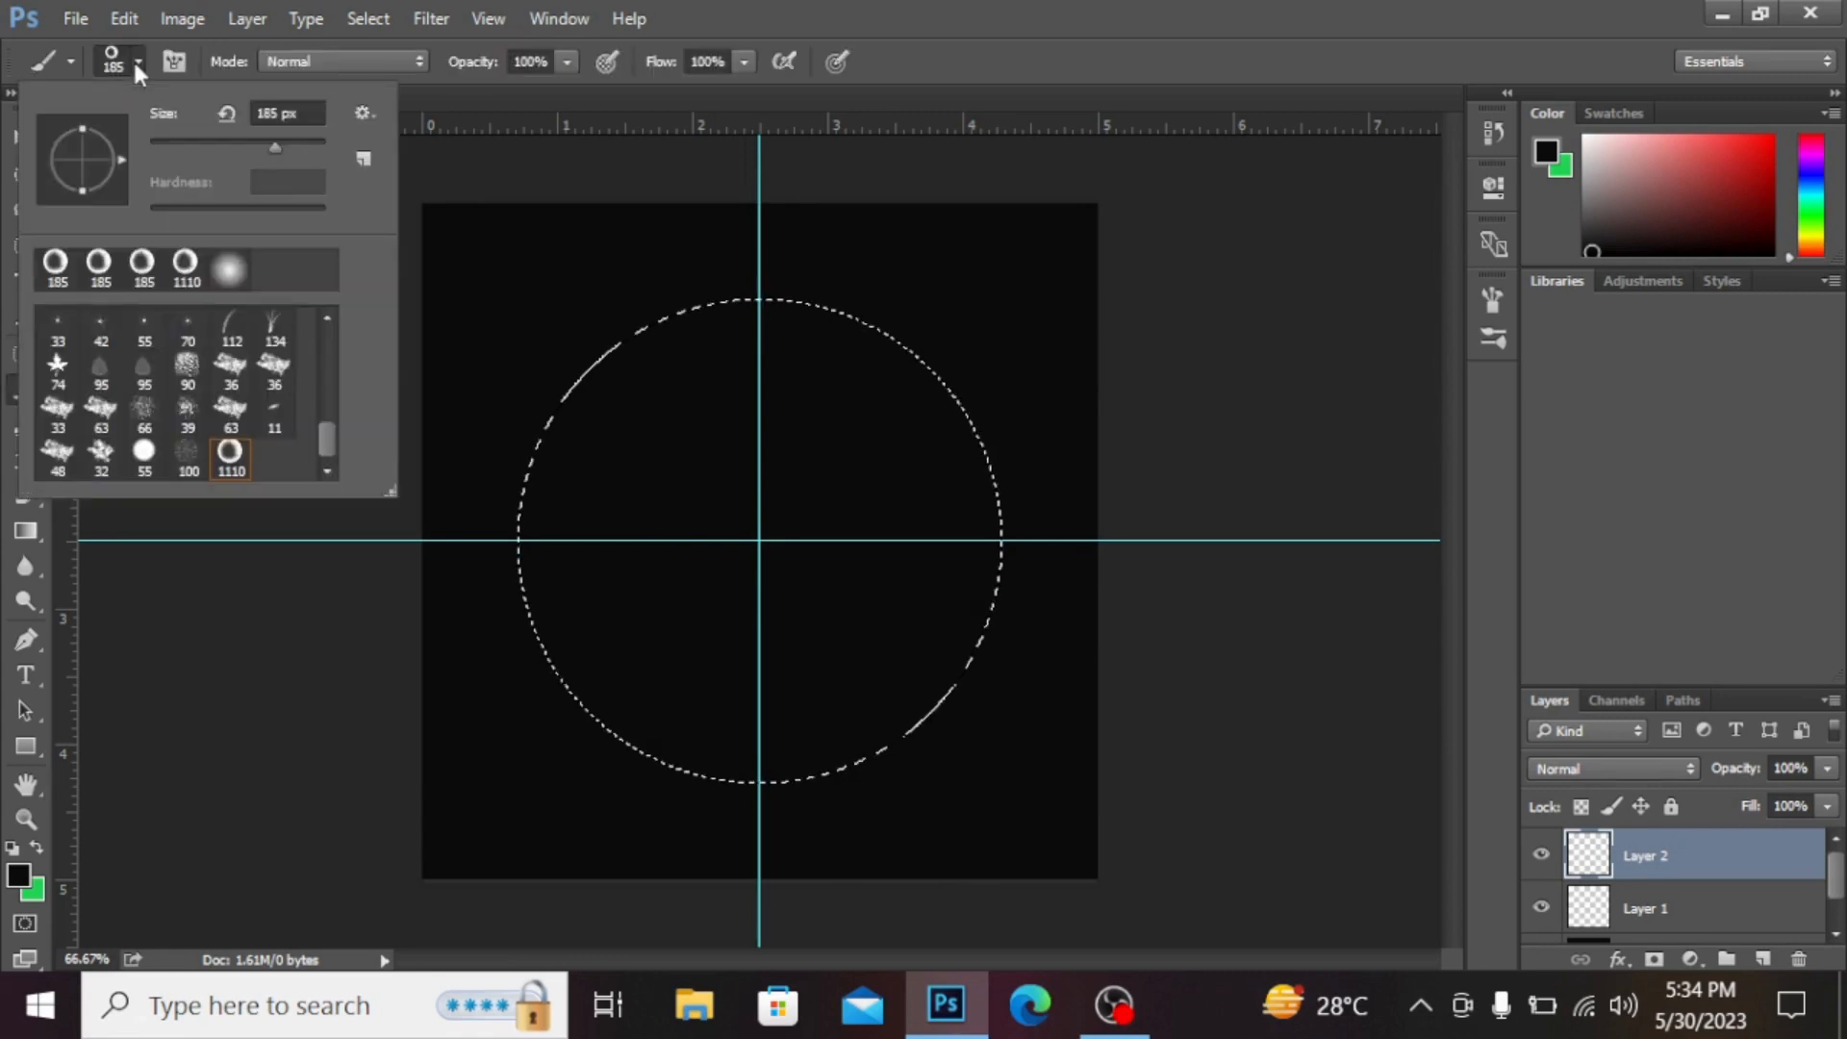
pyautogui.click(229, 270)
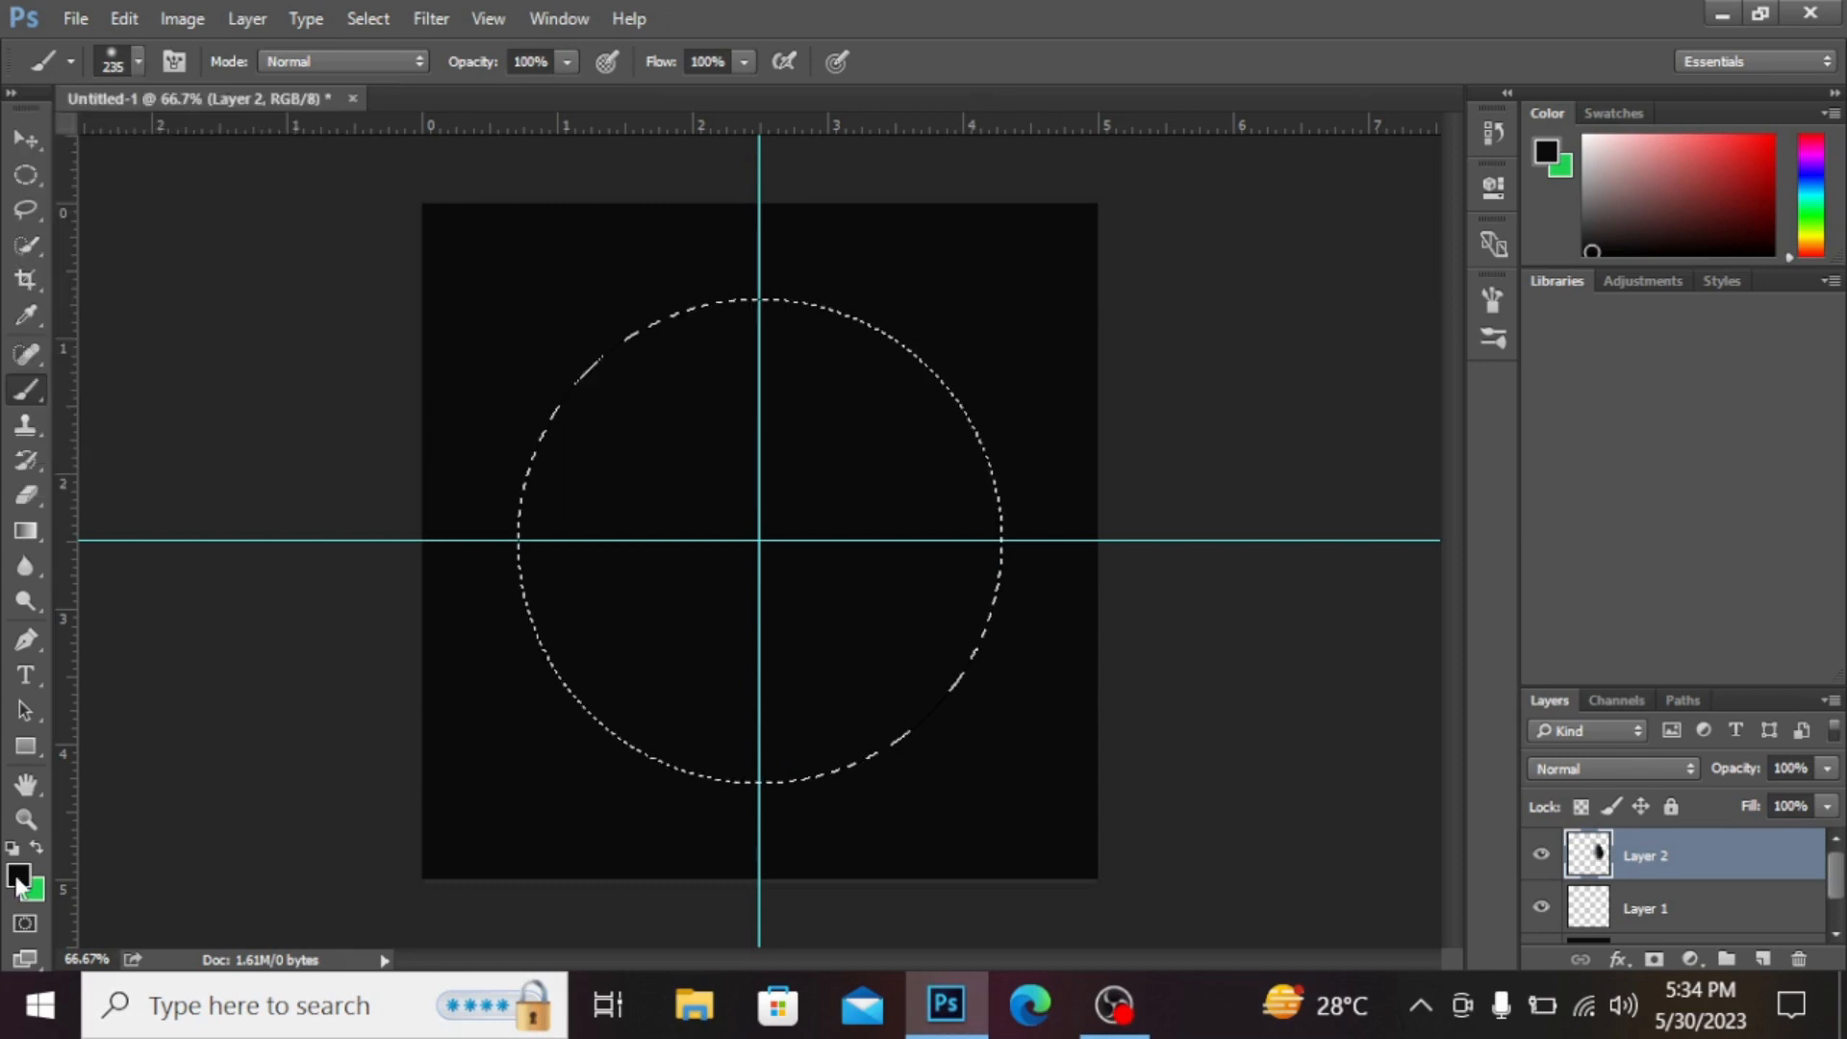
# Step: Set the foreground colour to white fdfdfd
pyautogui.click(18, 880)
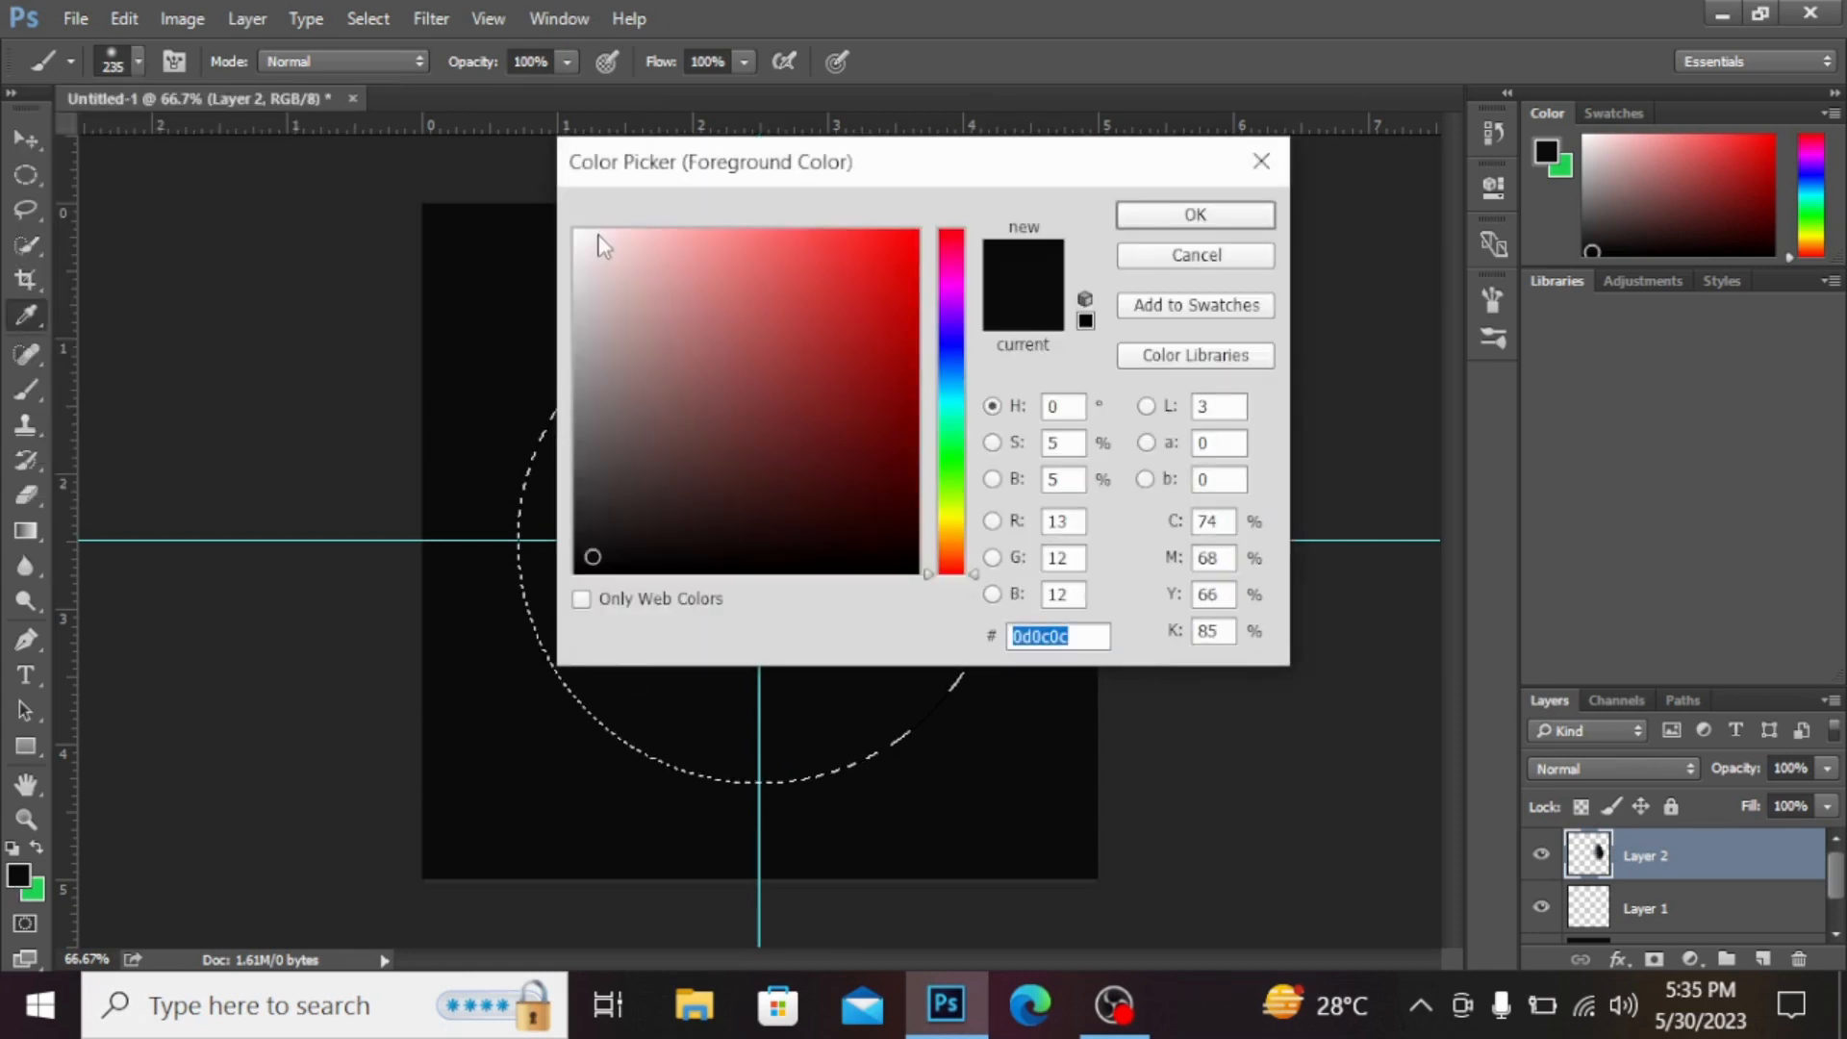
pyautogui.click(598, 234)
pyautogui.click(575, 233)
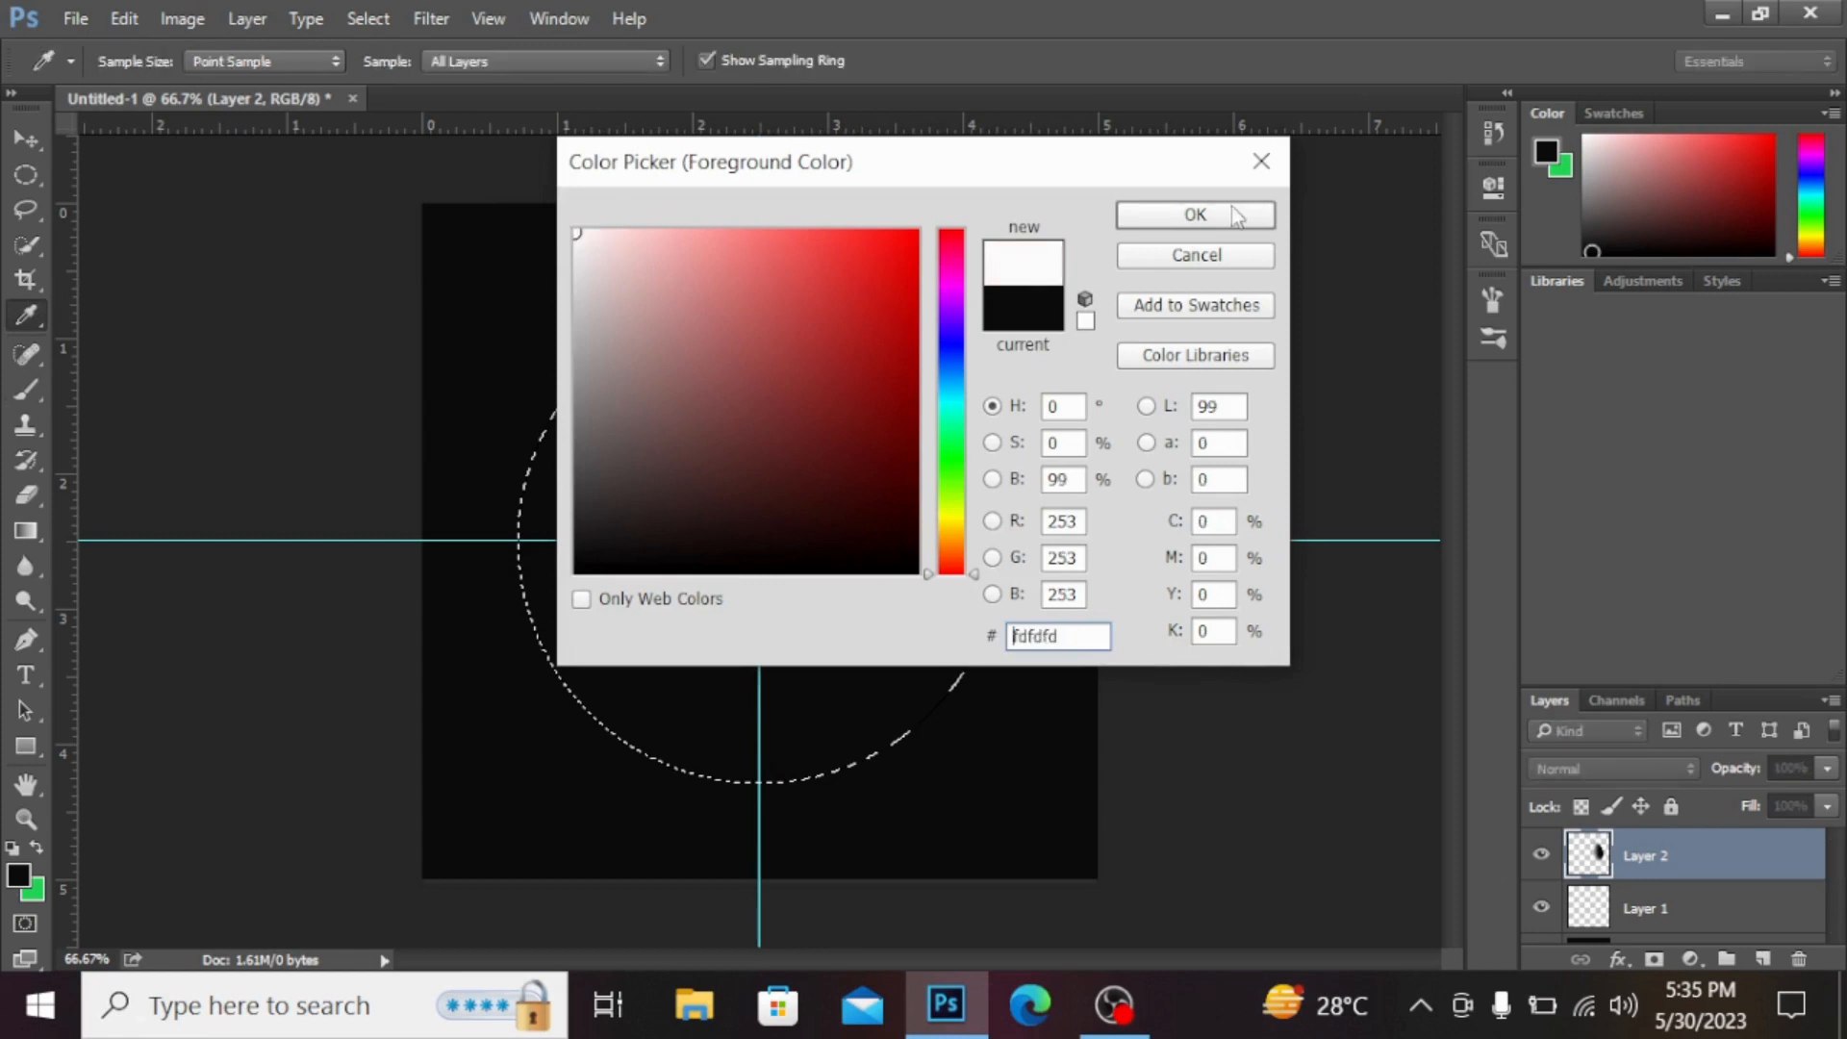
pyautogui.press('b')
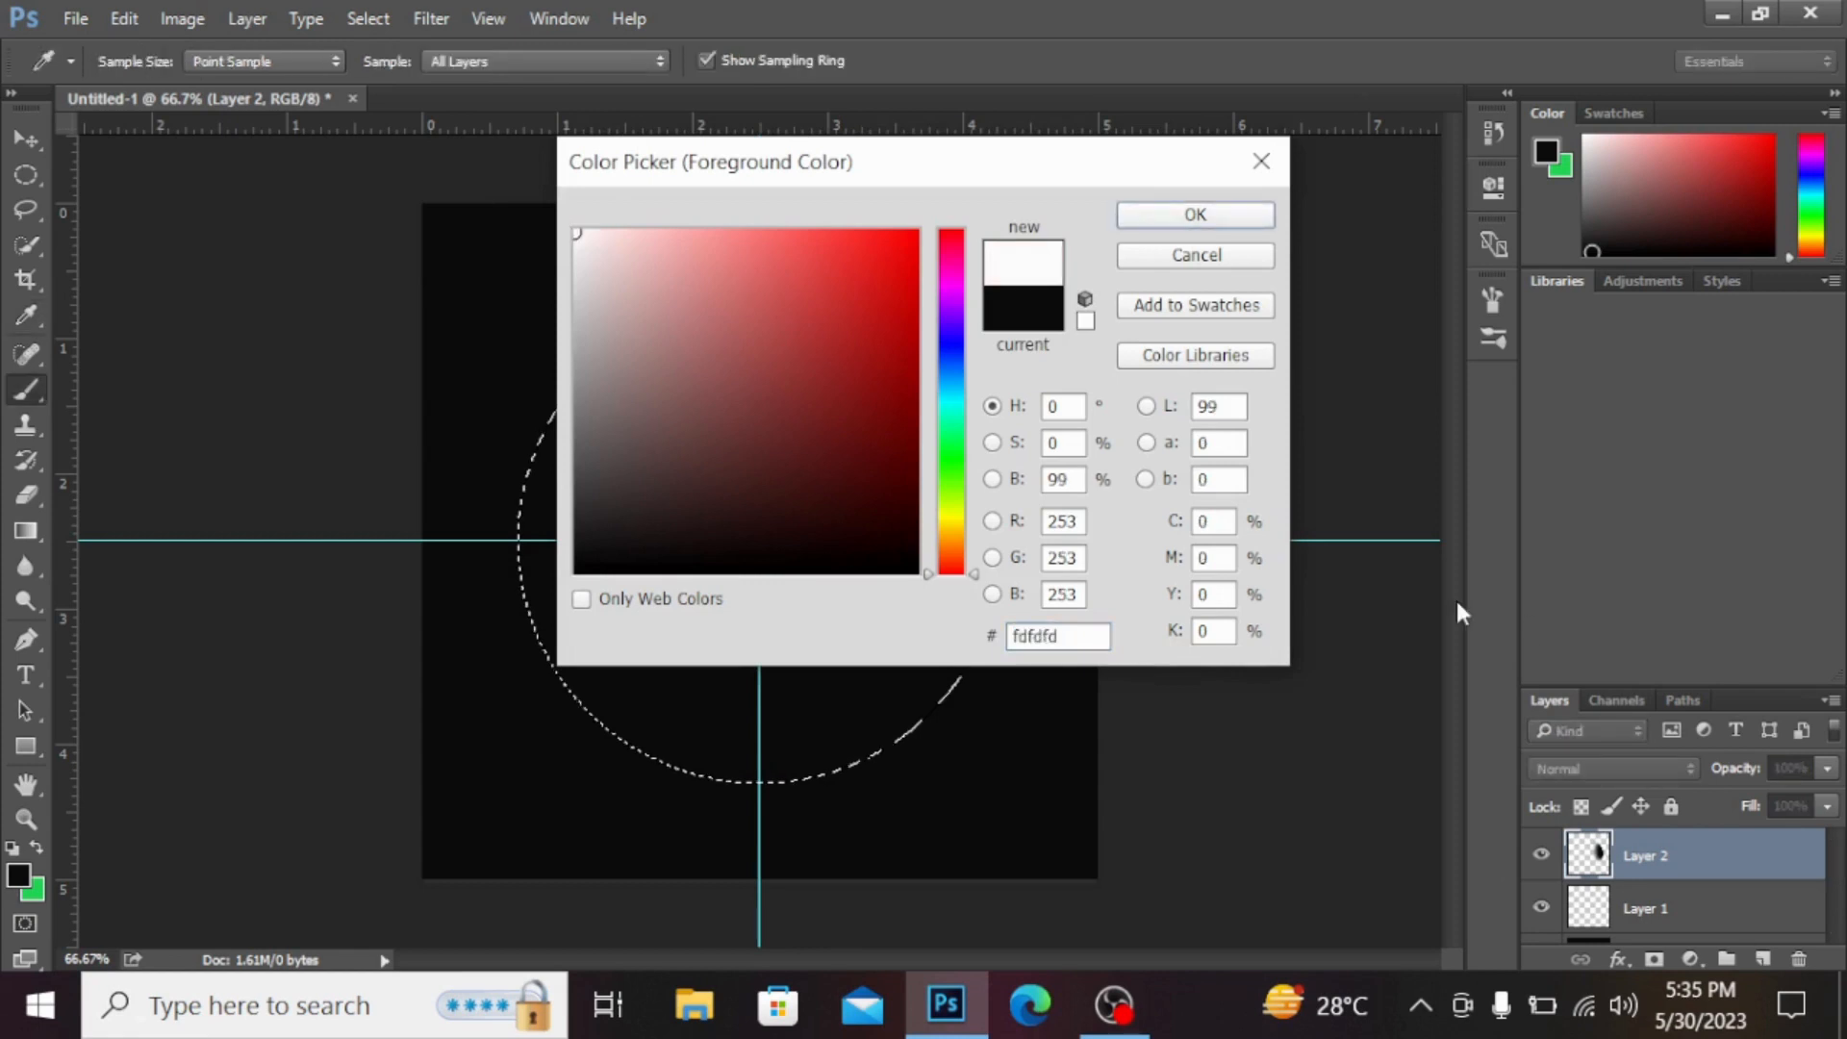
pyautogui.click(1233, 211)
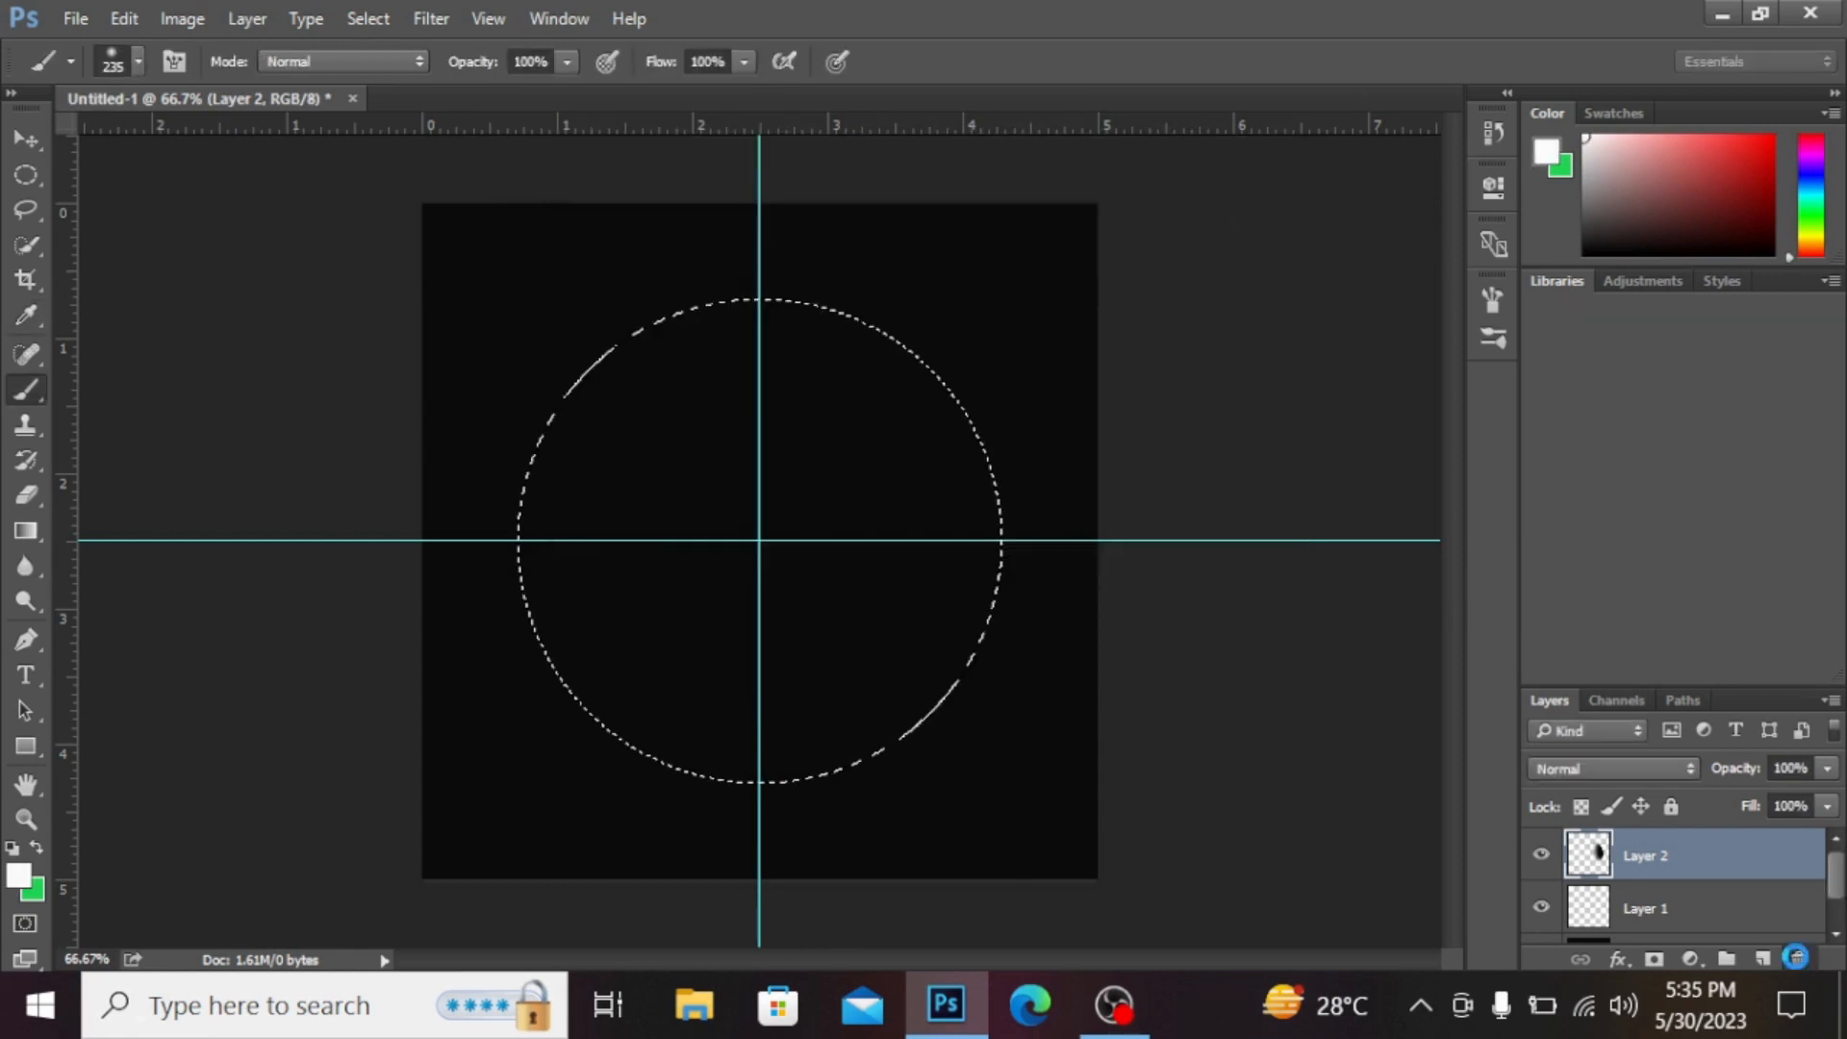
# Step: Delete the new Layer 2
pyautogui.press('Delete')
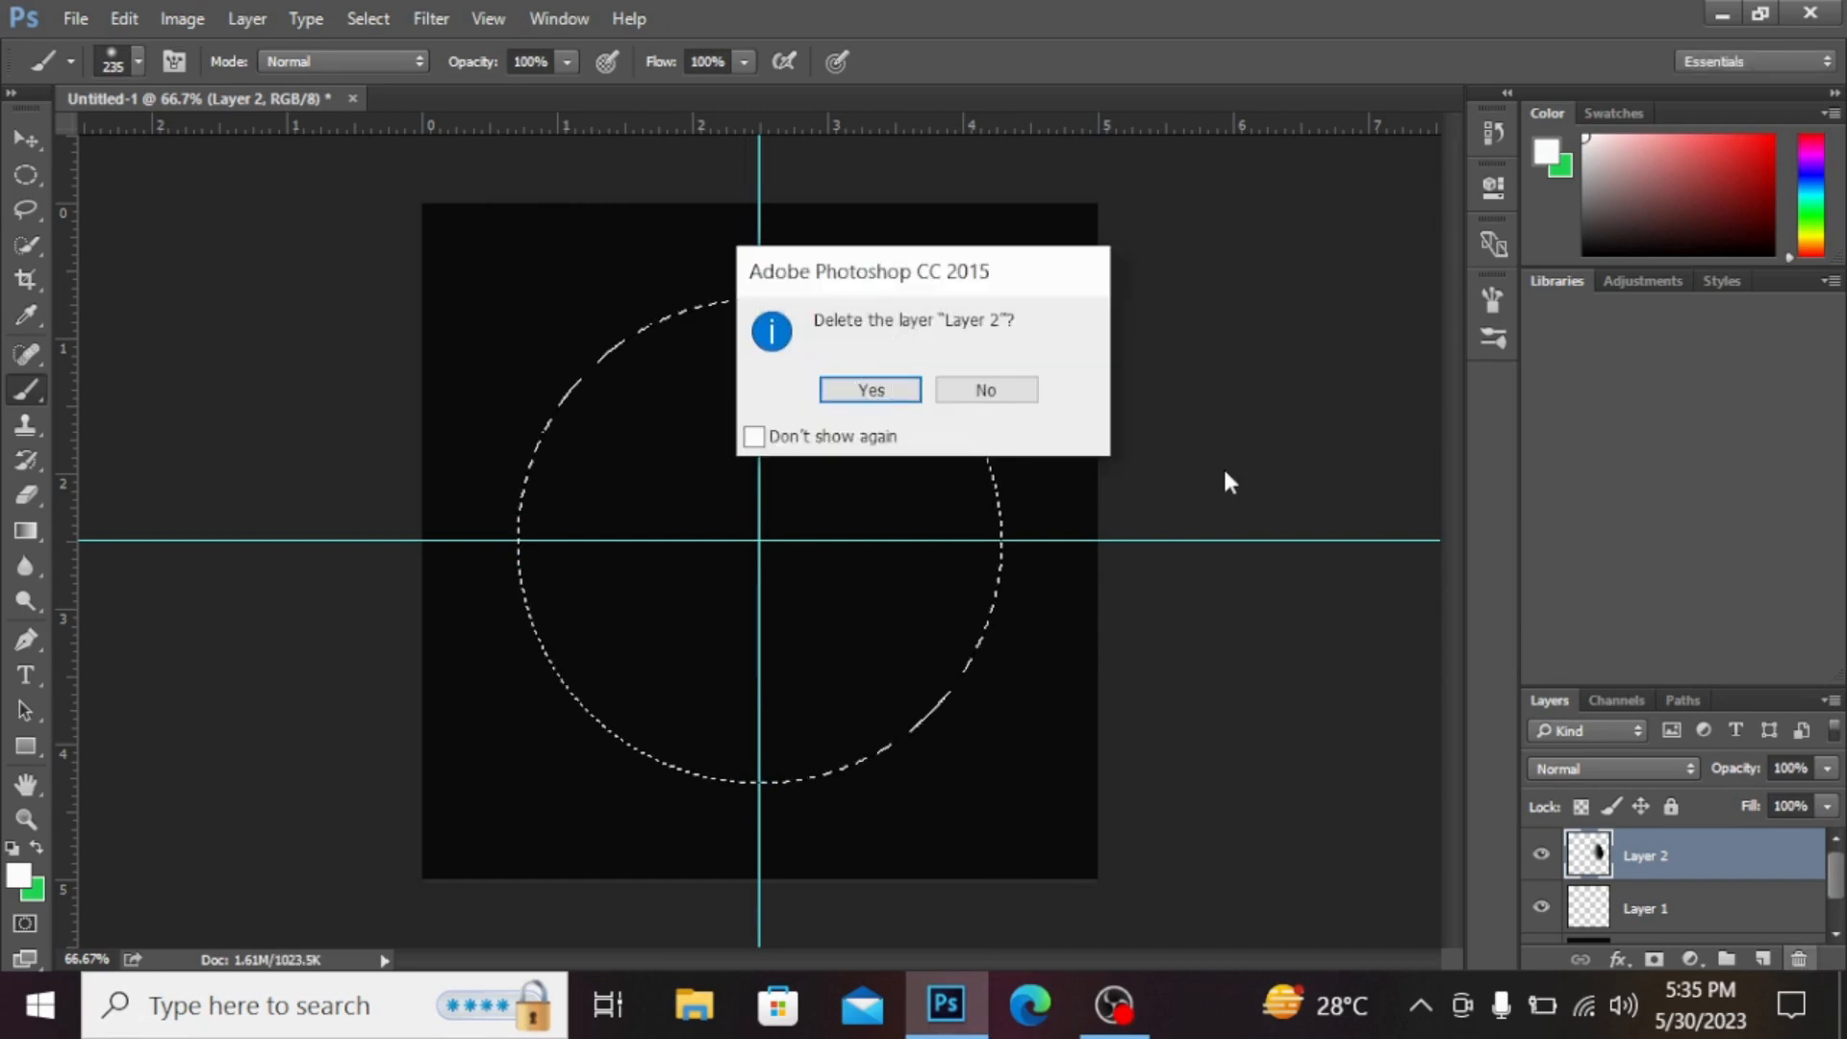
pyautogui.press('Return')
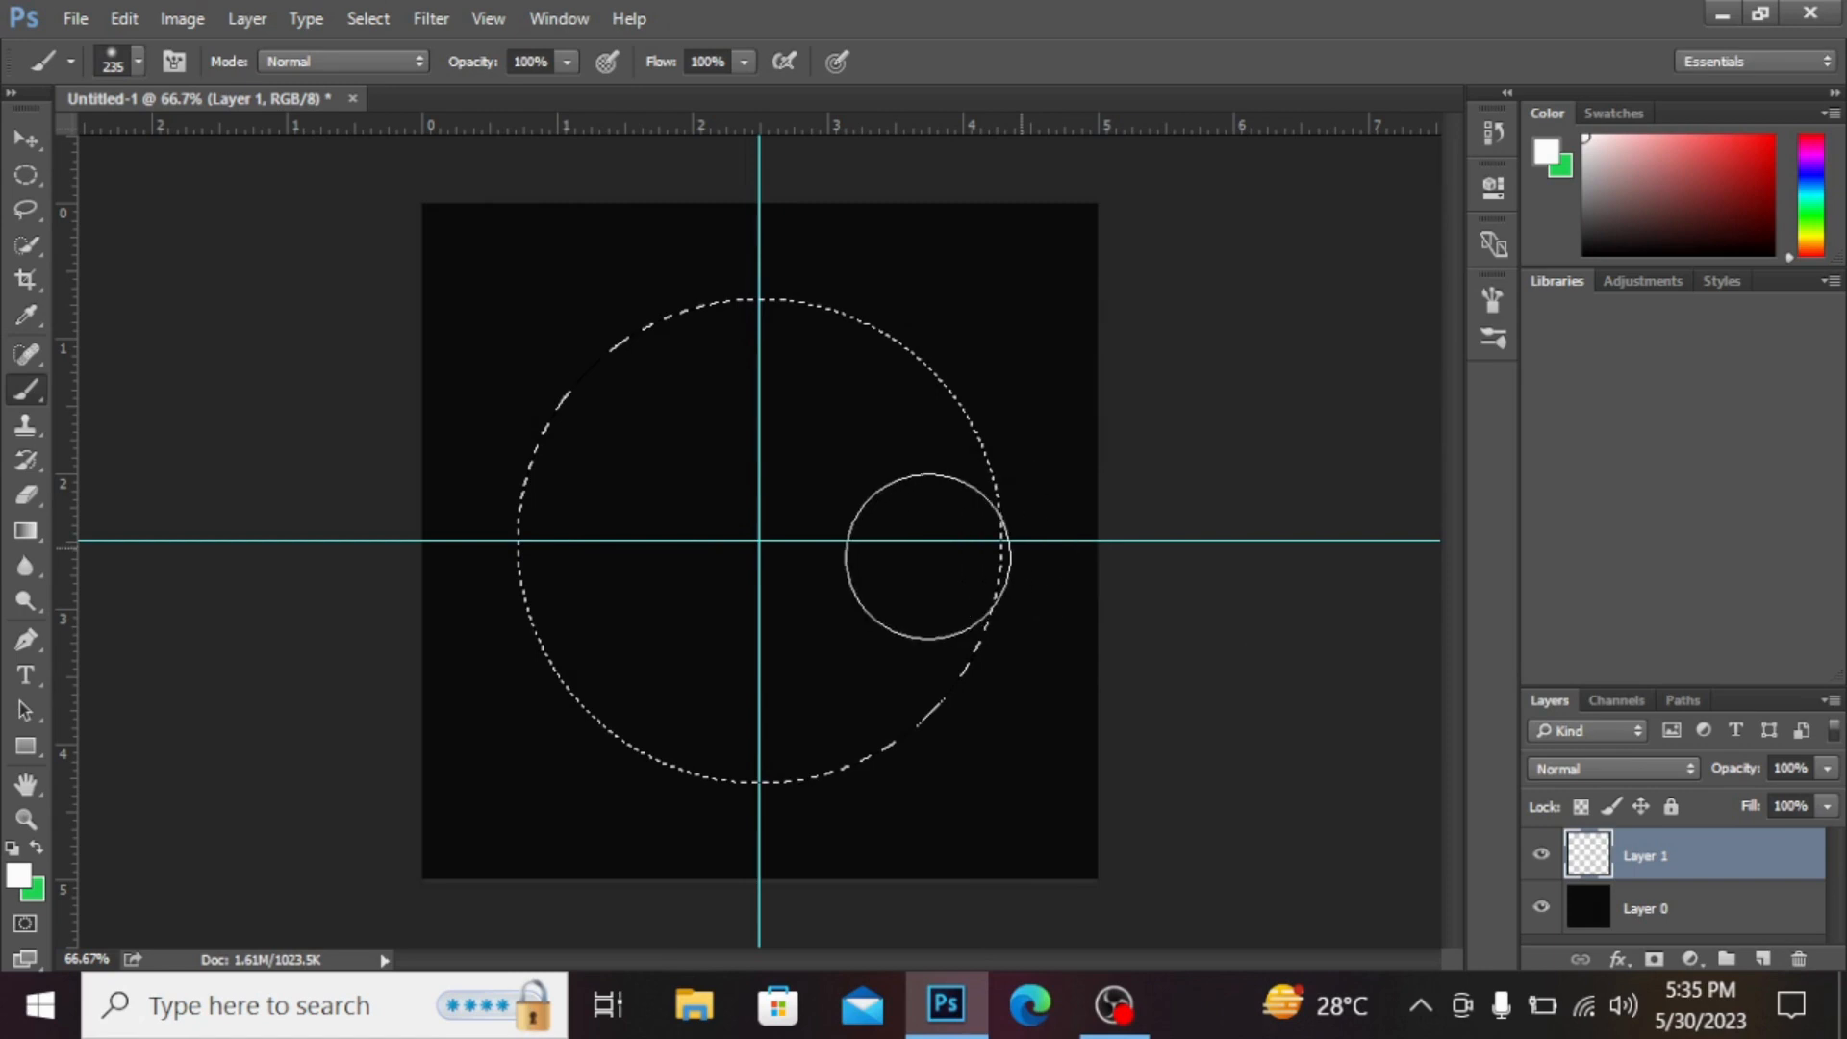
# Step: Paint soft white strokes around the inside rim of the circular selection on Layer 1
pyautogui.moveTo(936, 536)
pyautogui.mouseDown()
pyautogui.moveTo(898, 350)
pyautogui.moveTo(804, 272)
pyautogui.moveTo(721, 265)
pyautogui.moveTo(540, 368)
pyautogui.moveTo(511, 416)
pyautogui.moveTo(484, 612)
pyautogui.moveTo(511, 680)
pyautogui.moveTo(569, 713)
pyautogui.moveTo(725, 783)
pyautogui.moveTo(805, 792)
pyautogui.moveTo(990, 693)
pyautogui.moveTo(1021, 618)
pyautogui.mouseUp()
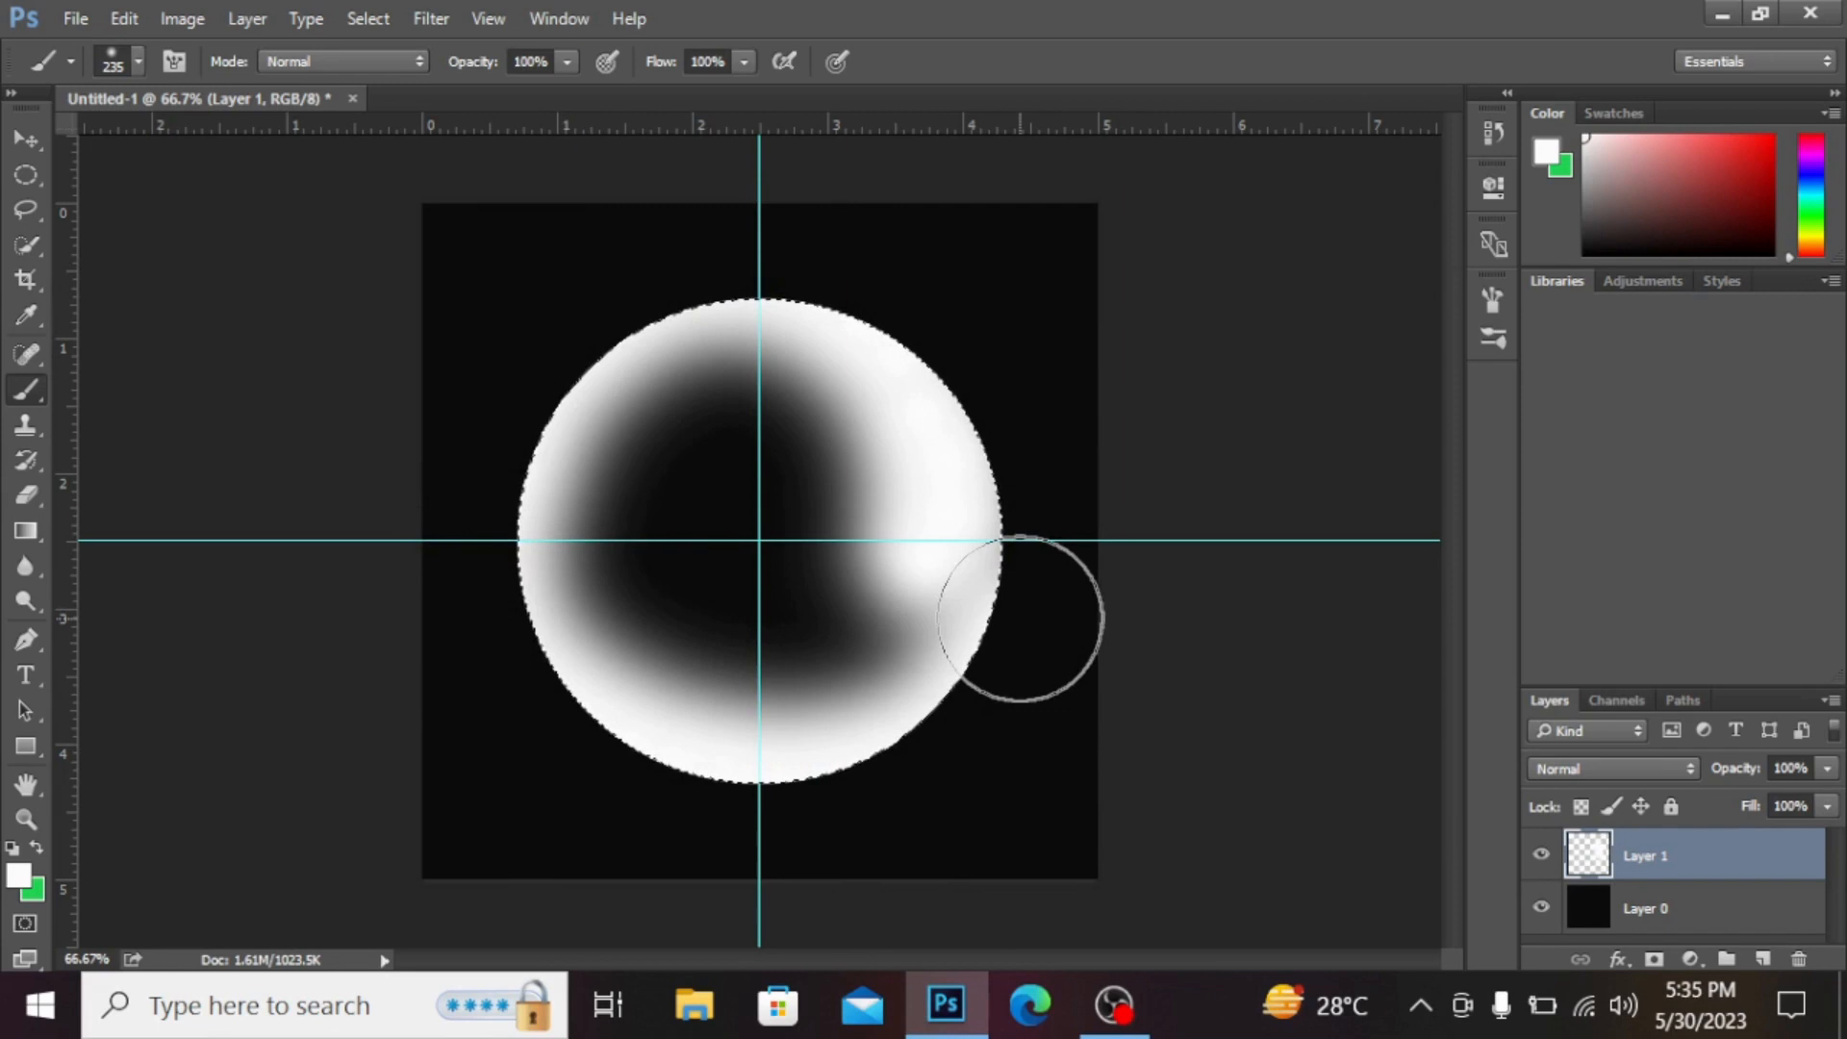
# Step: Deselect and delete the black background layer Layer 0
pyautogui.click(1708, 913)
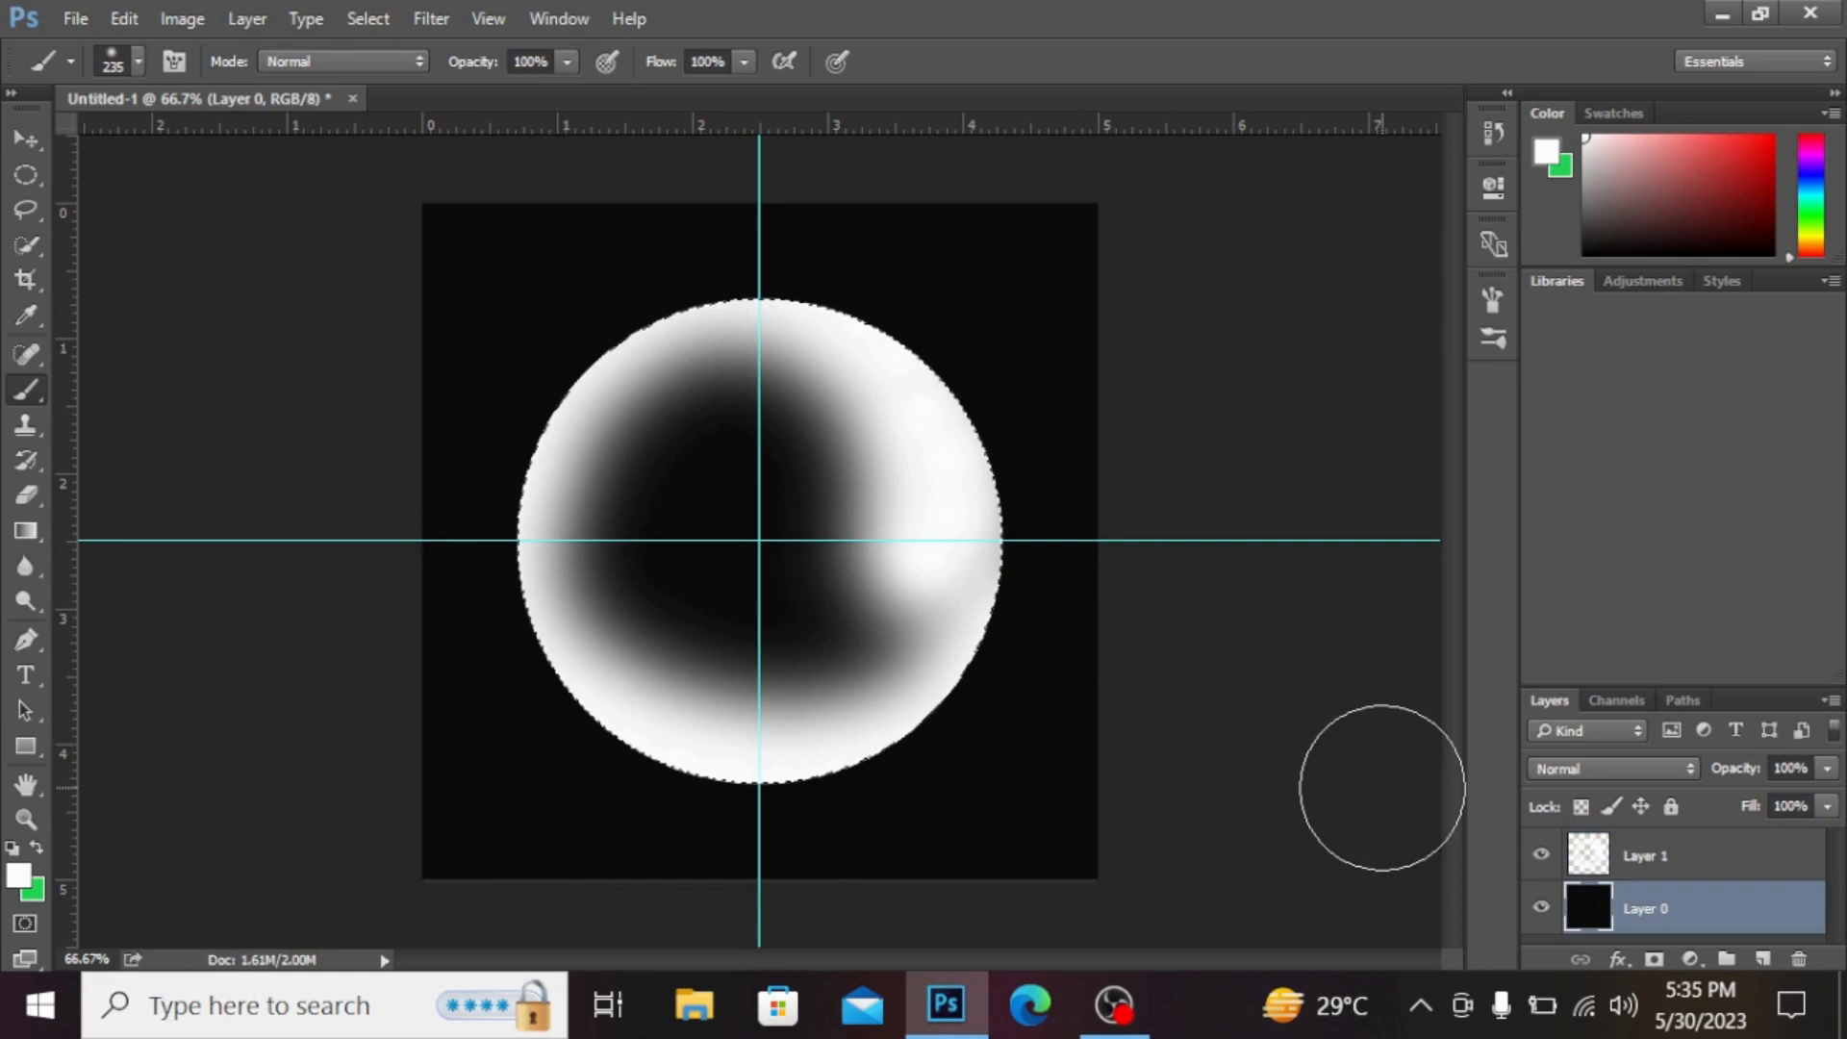
pyautogui.hotkey('ctrl', 'd')
pyautogui.click(1797, 964)
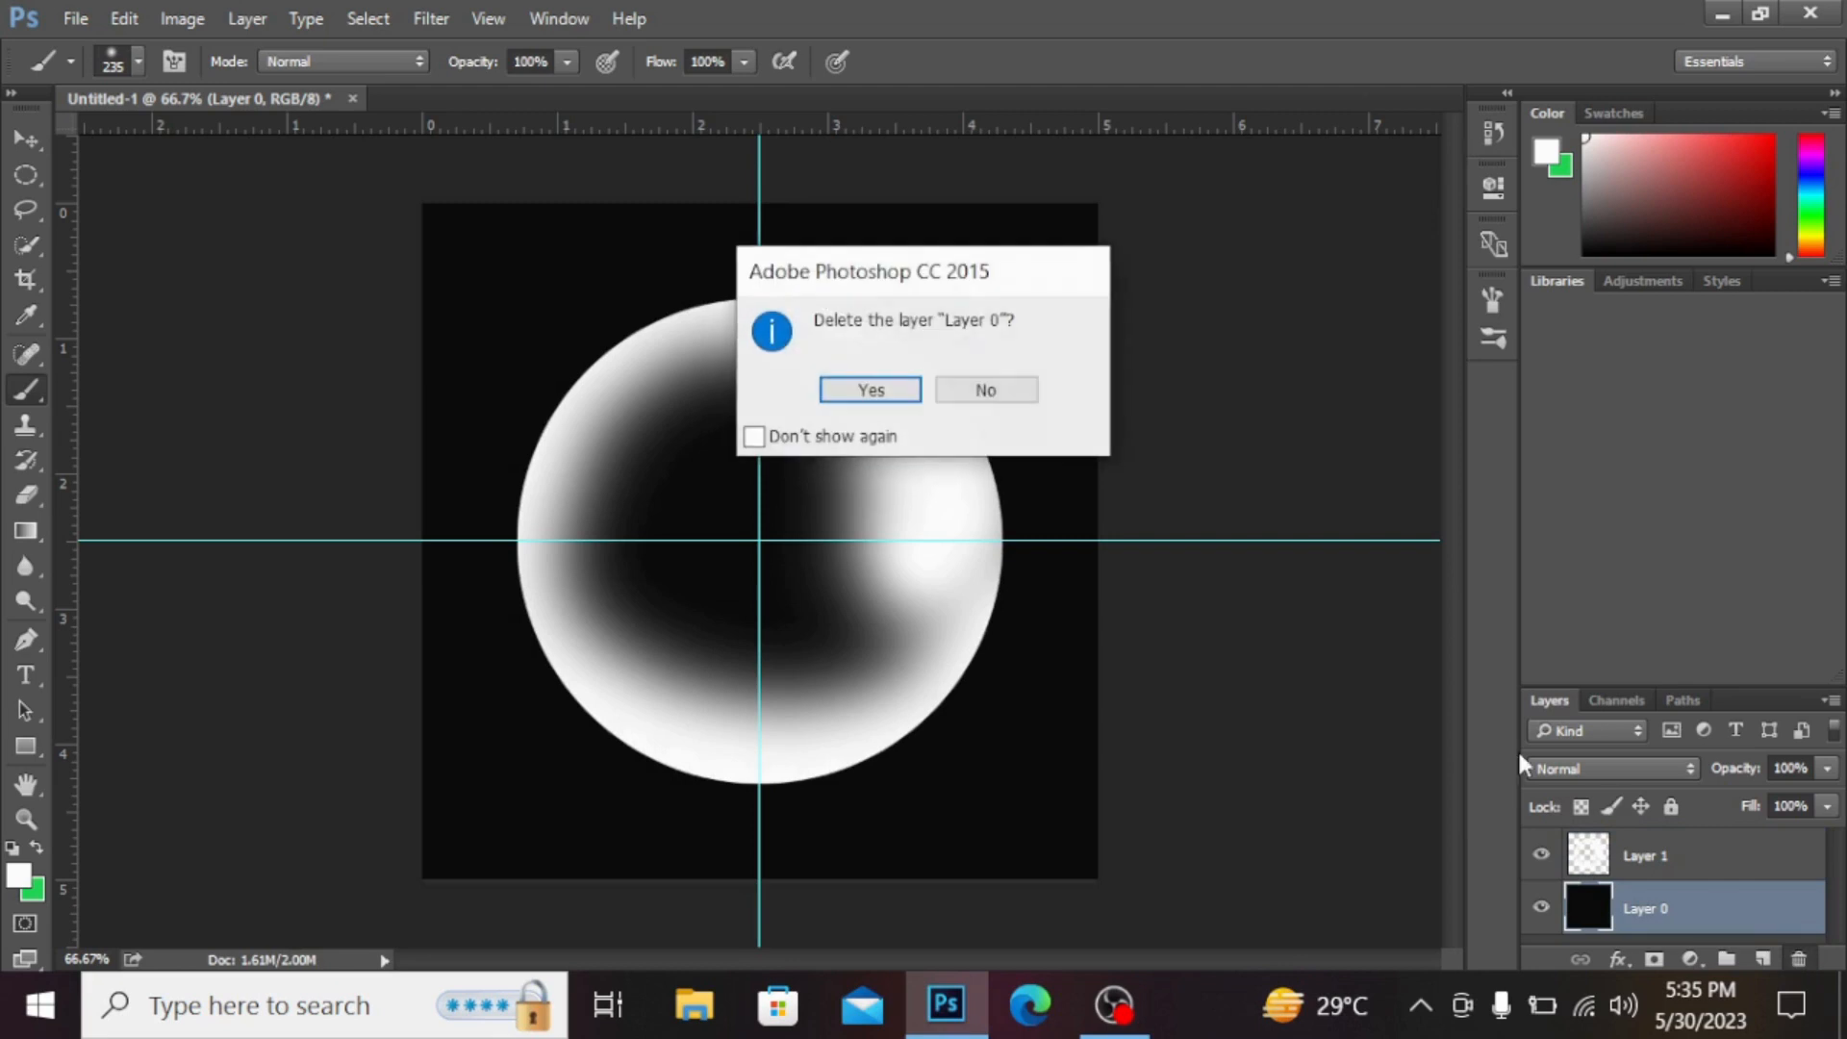
pyautogui.click(872, 390)
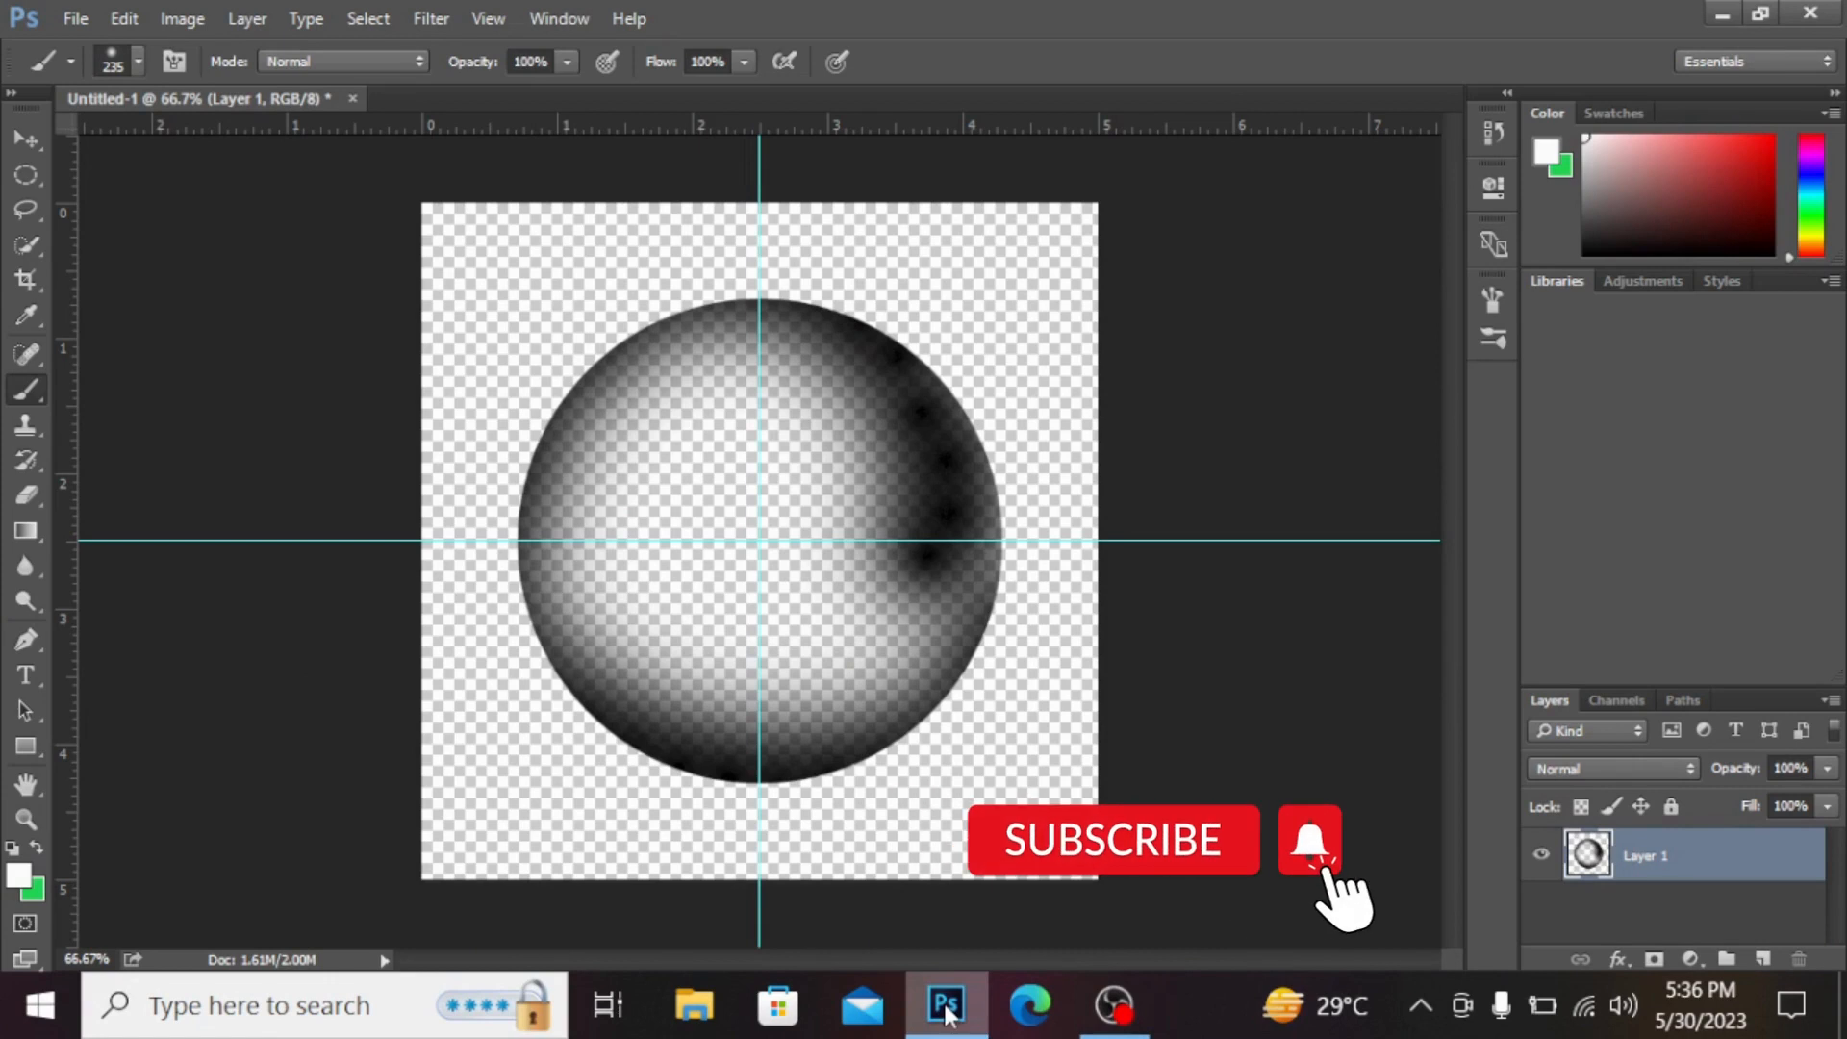
# Step: Define the layer's contents as a new brush preset named B2
pyautogui.click(124, 18)
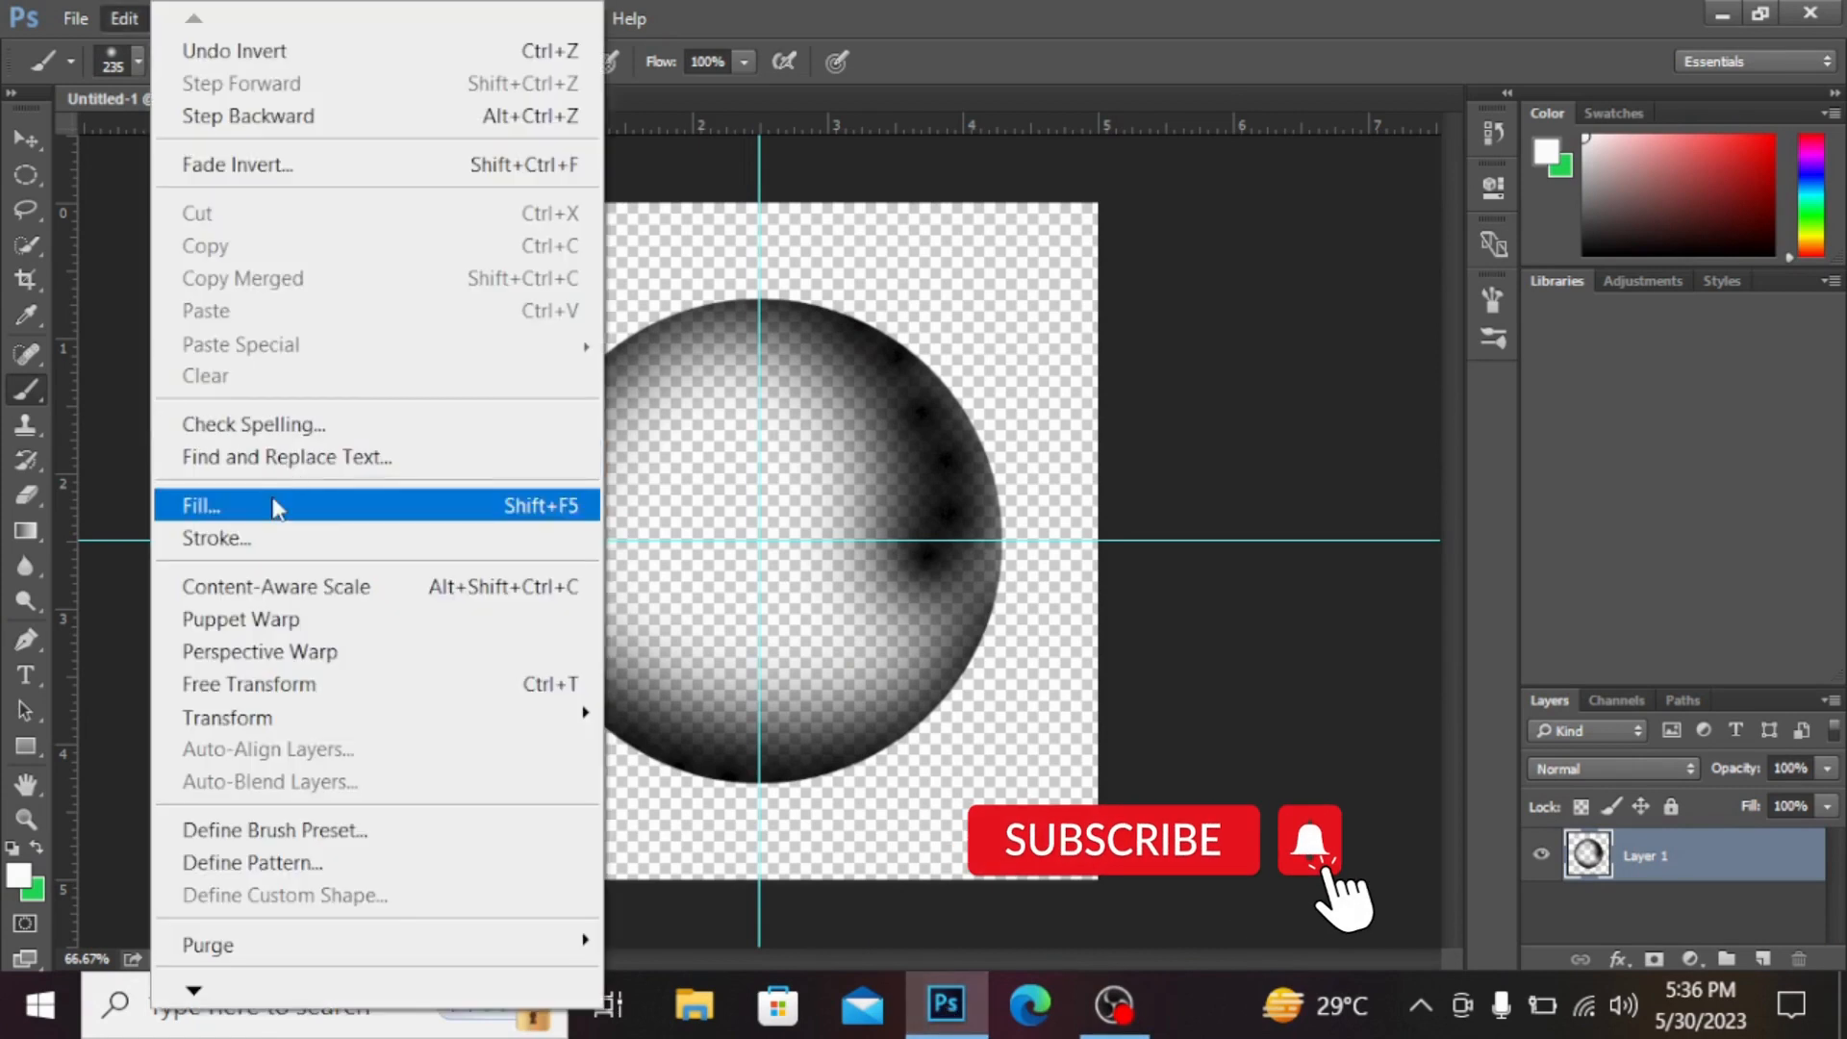
pyautogui.click(356, 834)
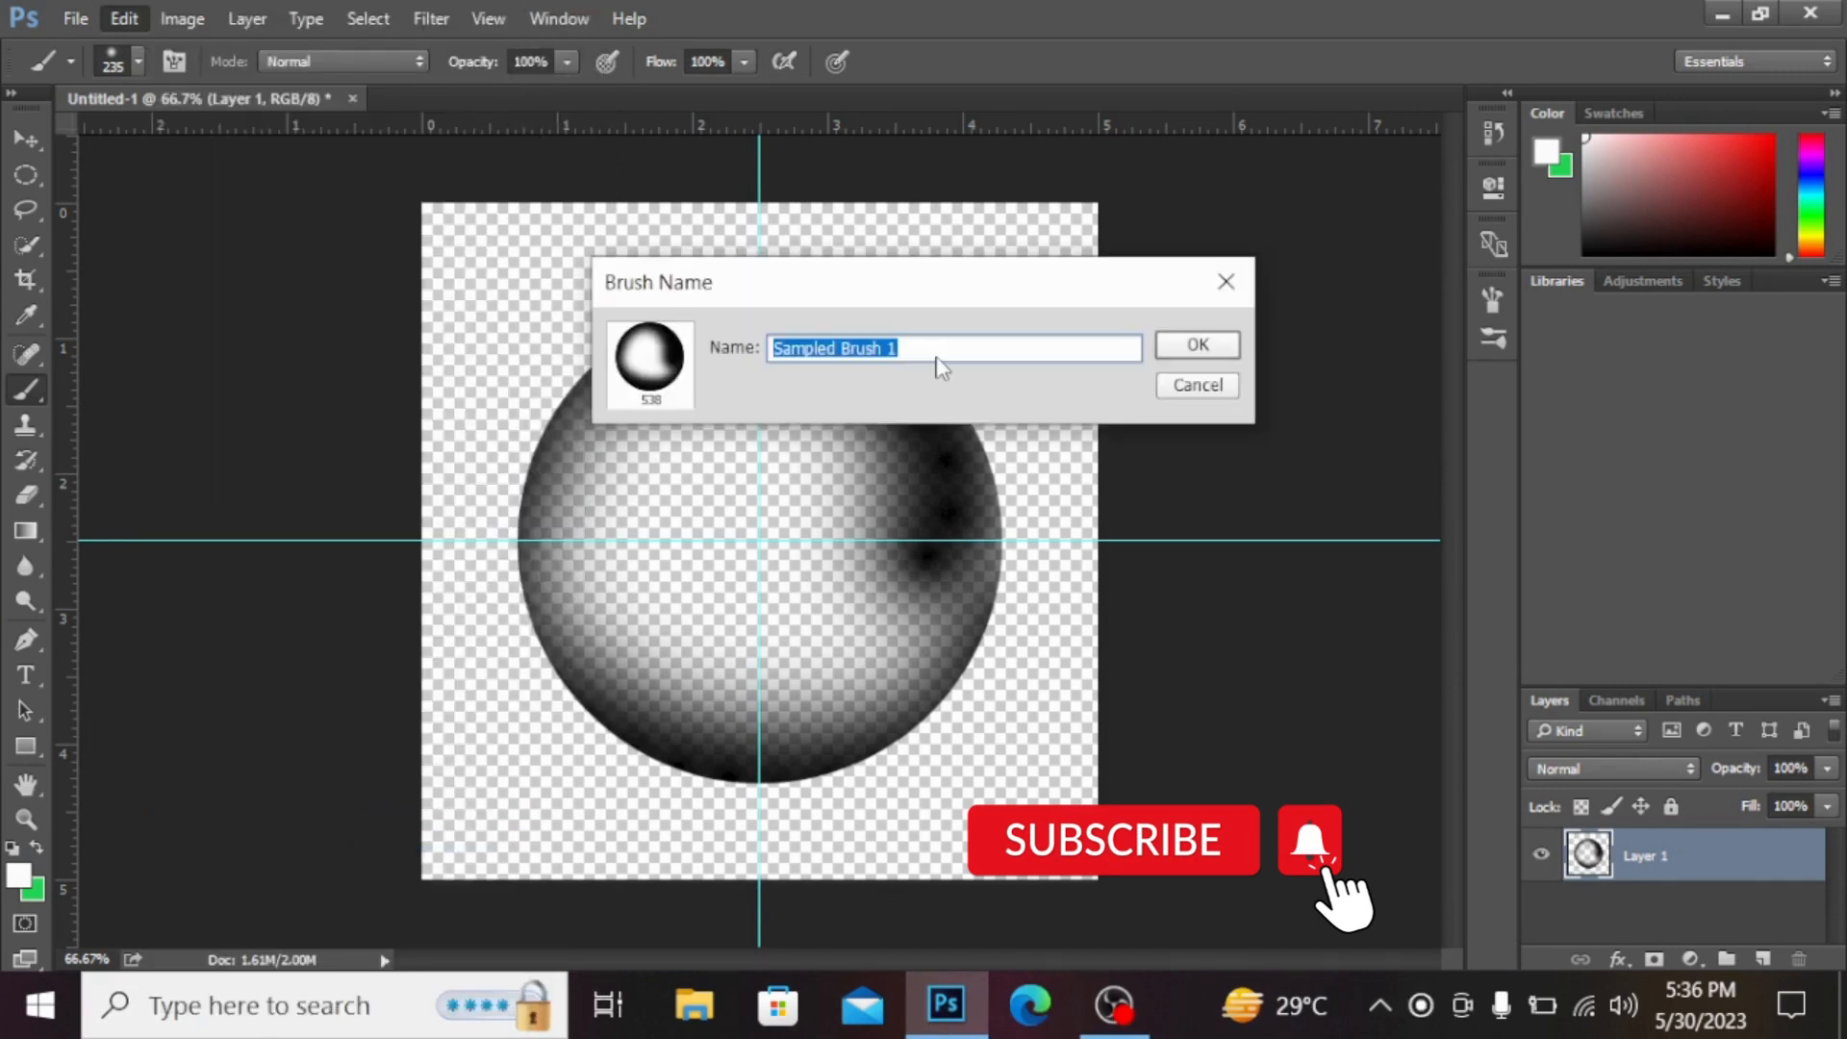
pyautogui.press('BackSpace')
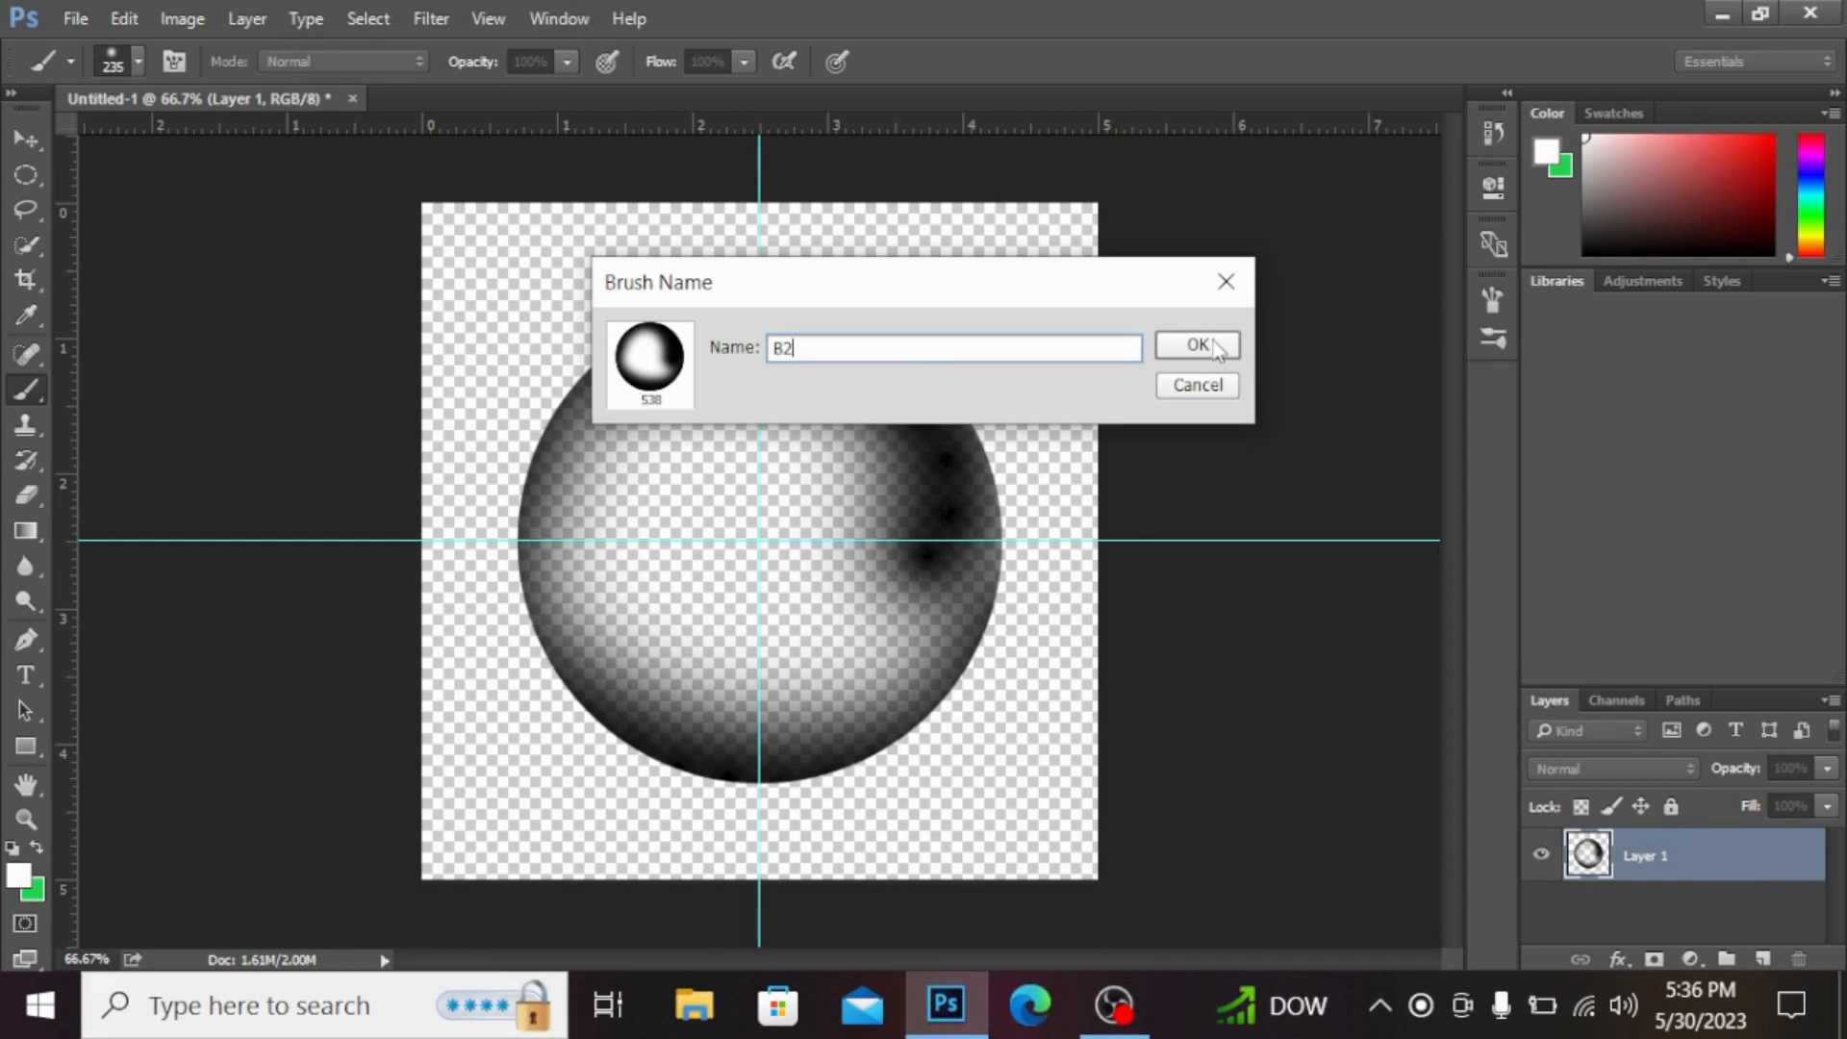
pyautogui.press('Return')
# Step: Add a new layer and delete Layer 1
pyautogui.press('v')
pyautogui.click(1763, 959)
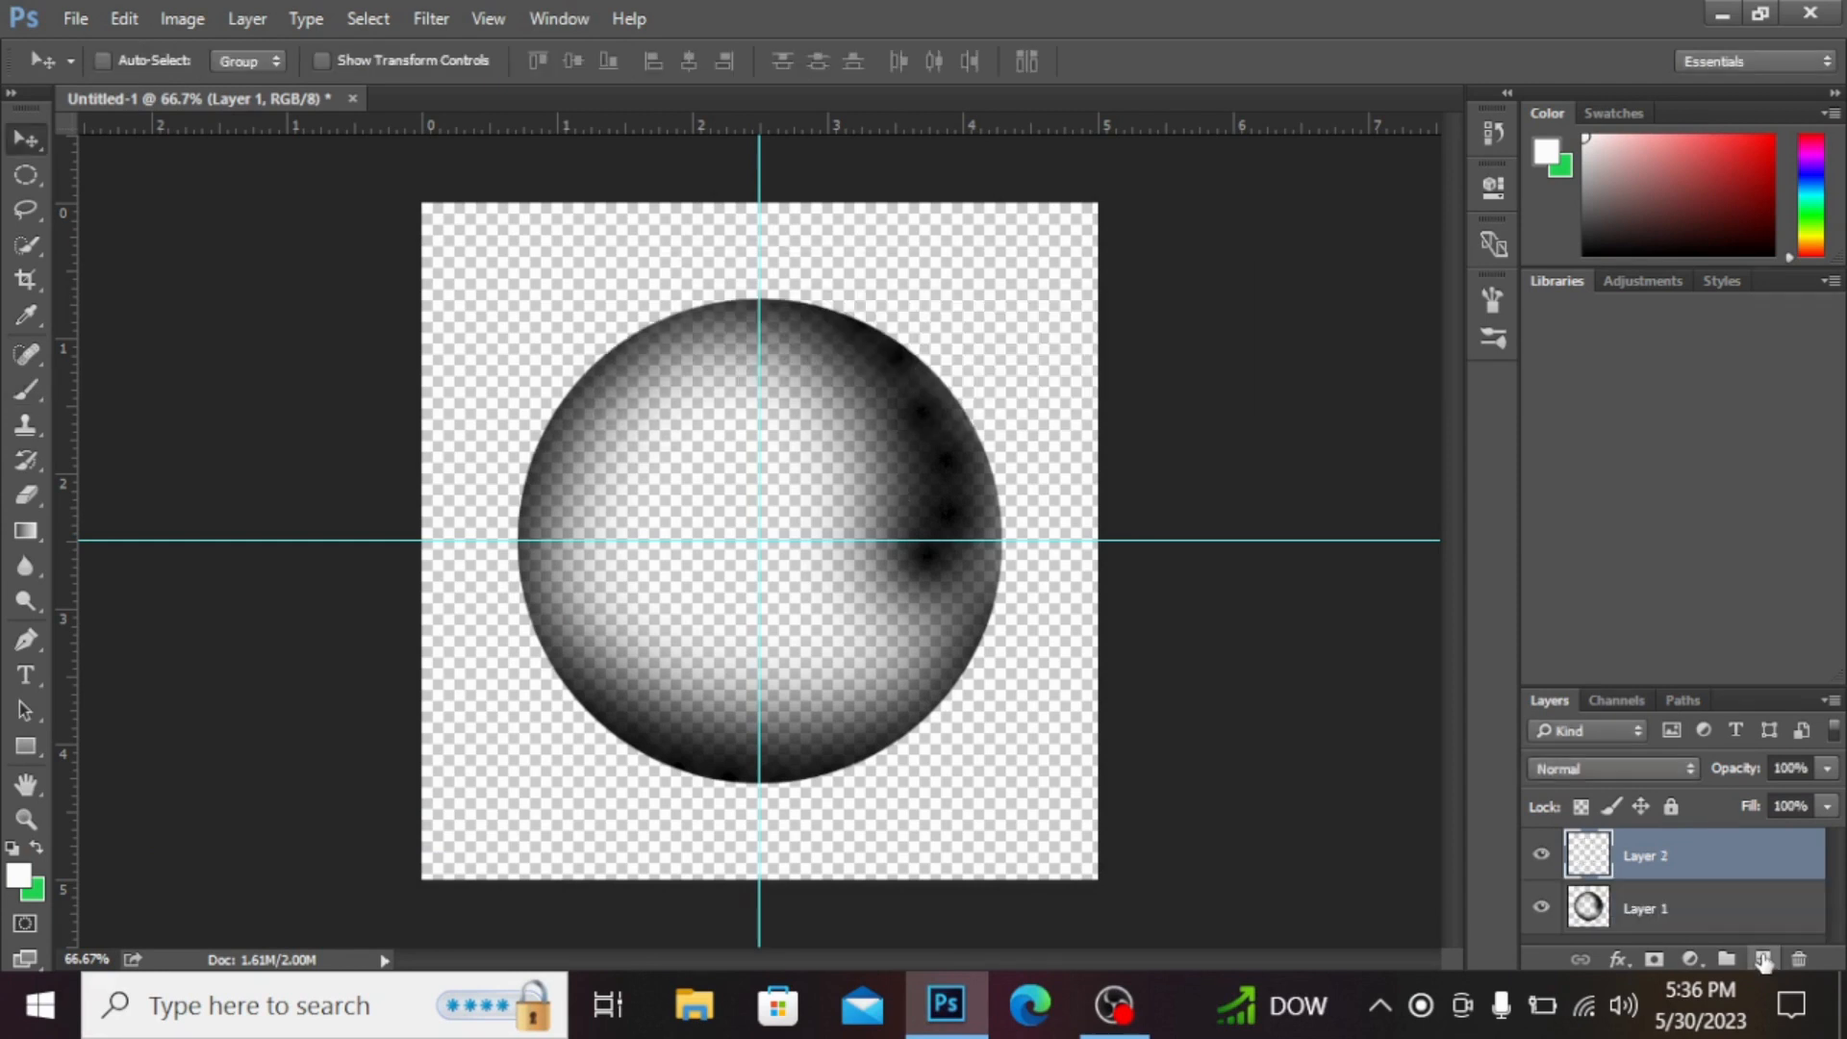
pyautogui.click(1690, 918)
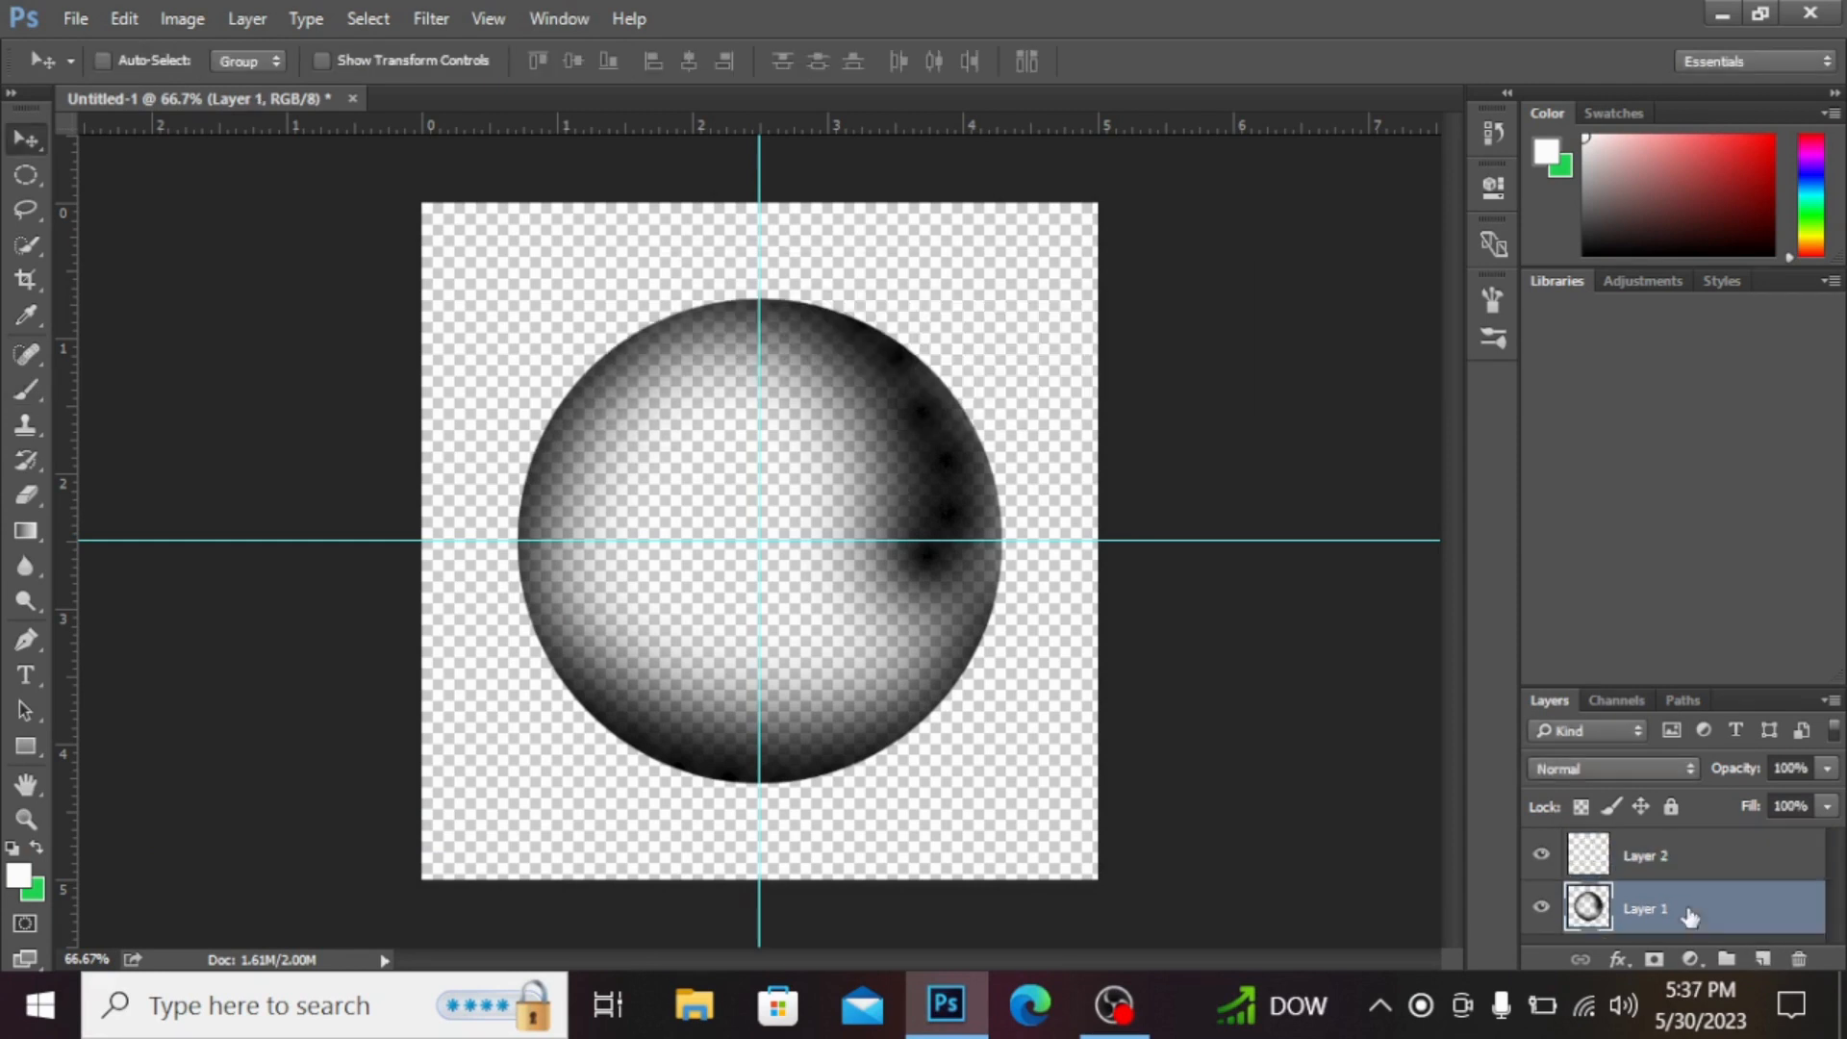
pyautogui.press('Delete')
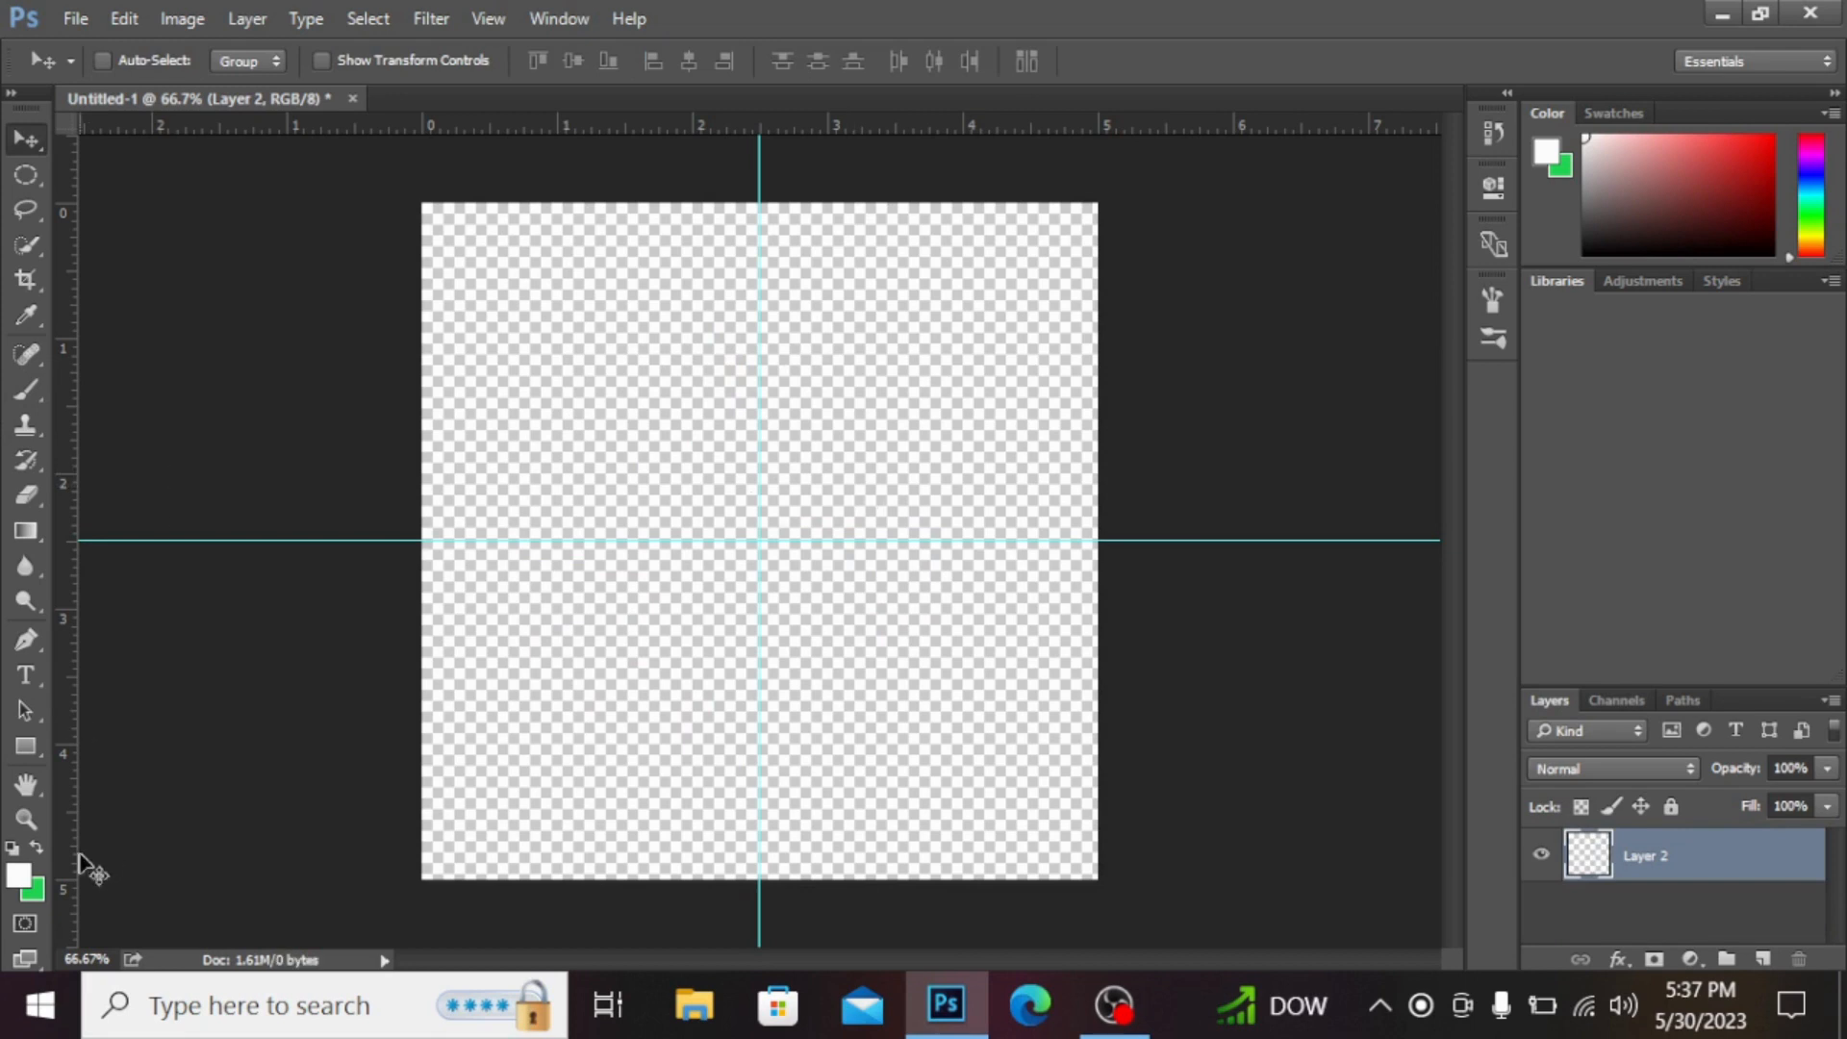
# Step: Set the foreground colour to near-black 0c0b0b and fill the new layer with it
pyautogui.click(18, 883)
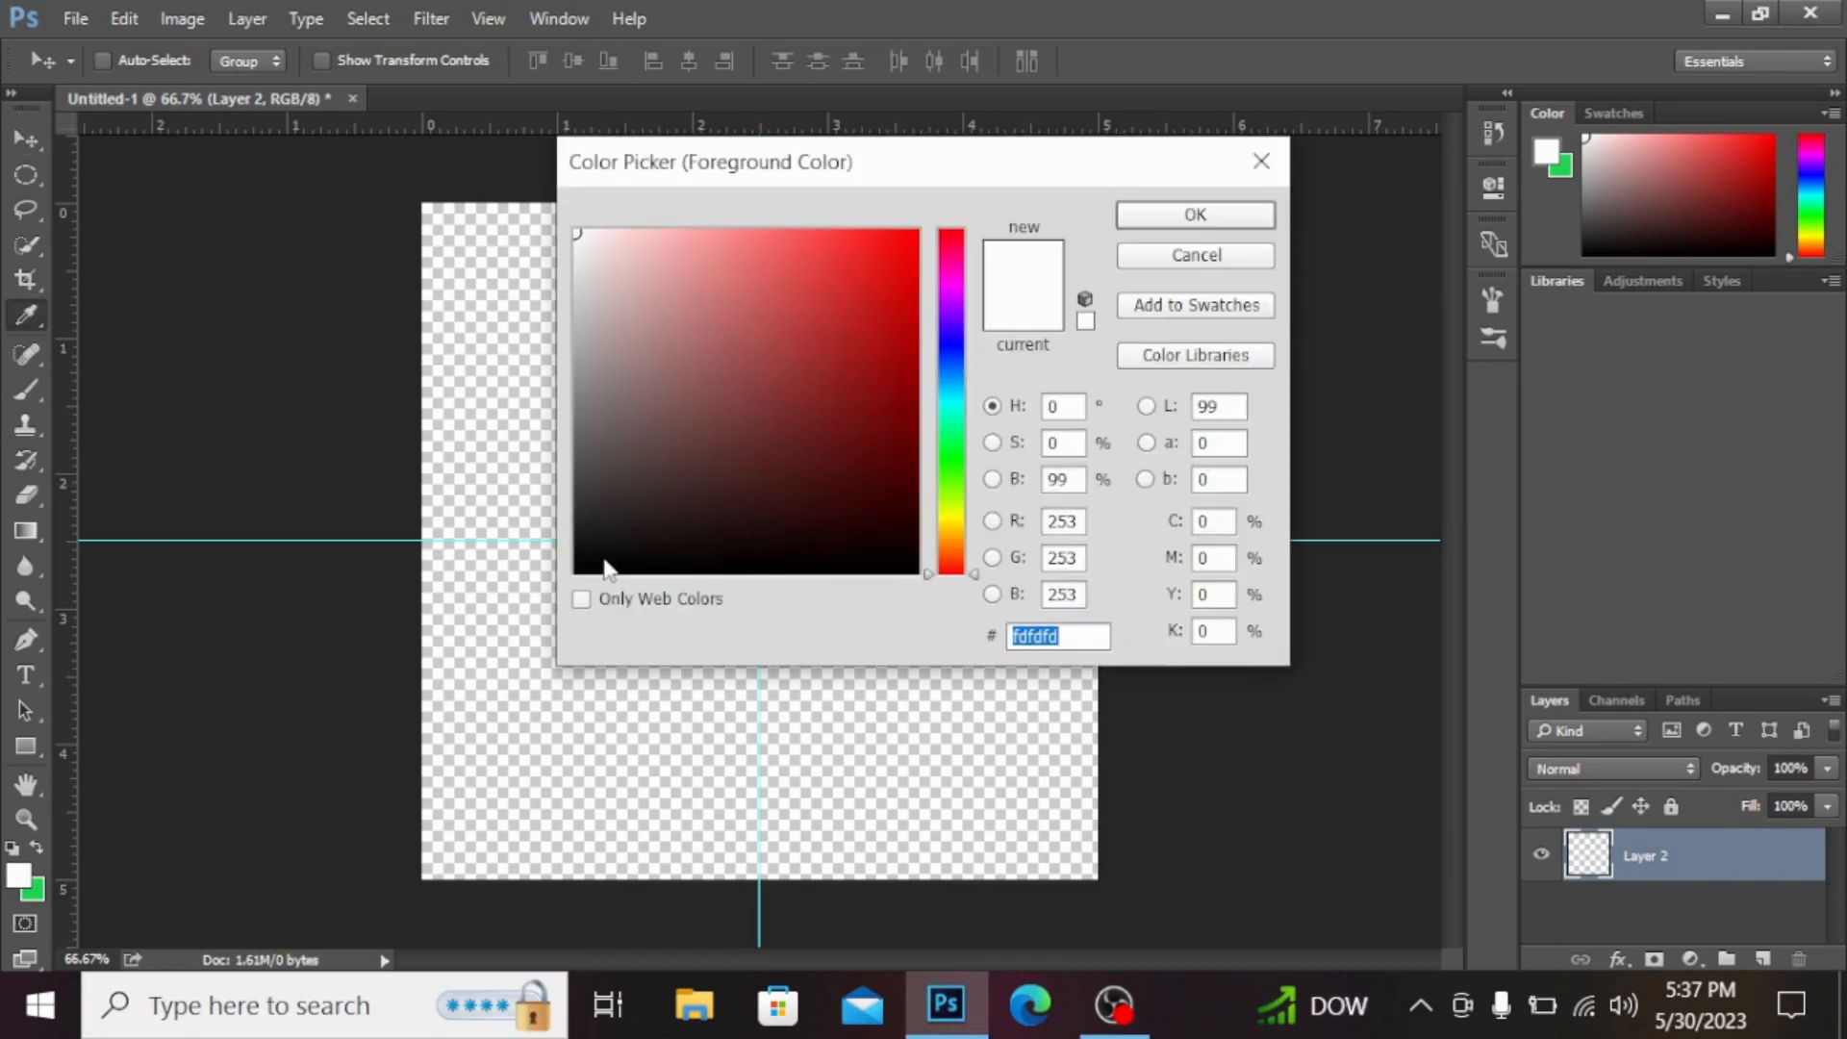
pyautogui.click(603, 559)
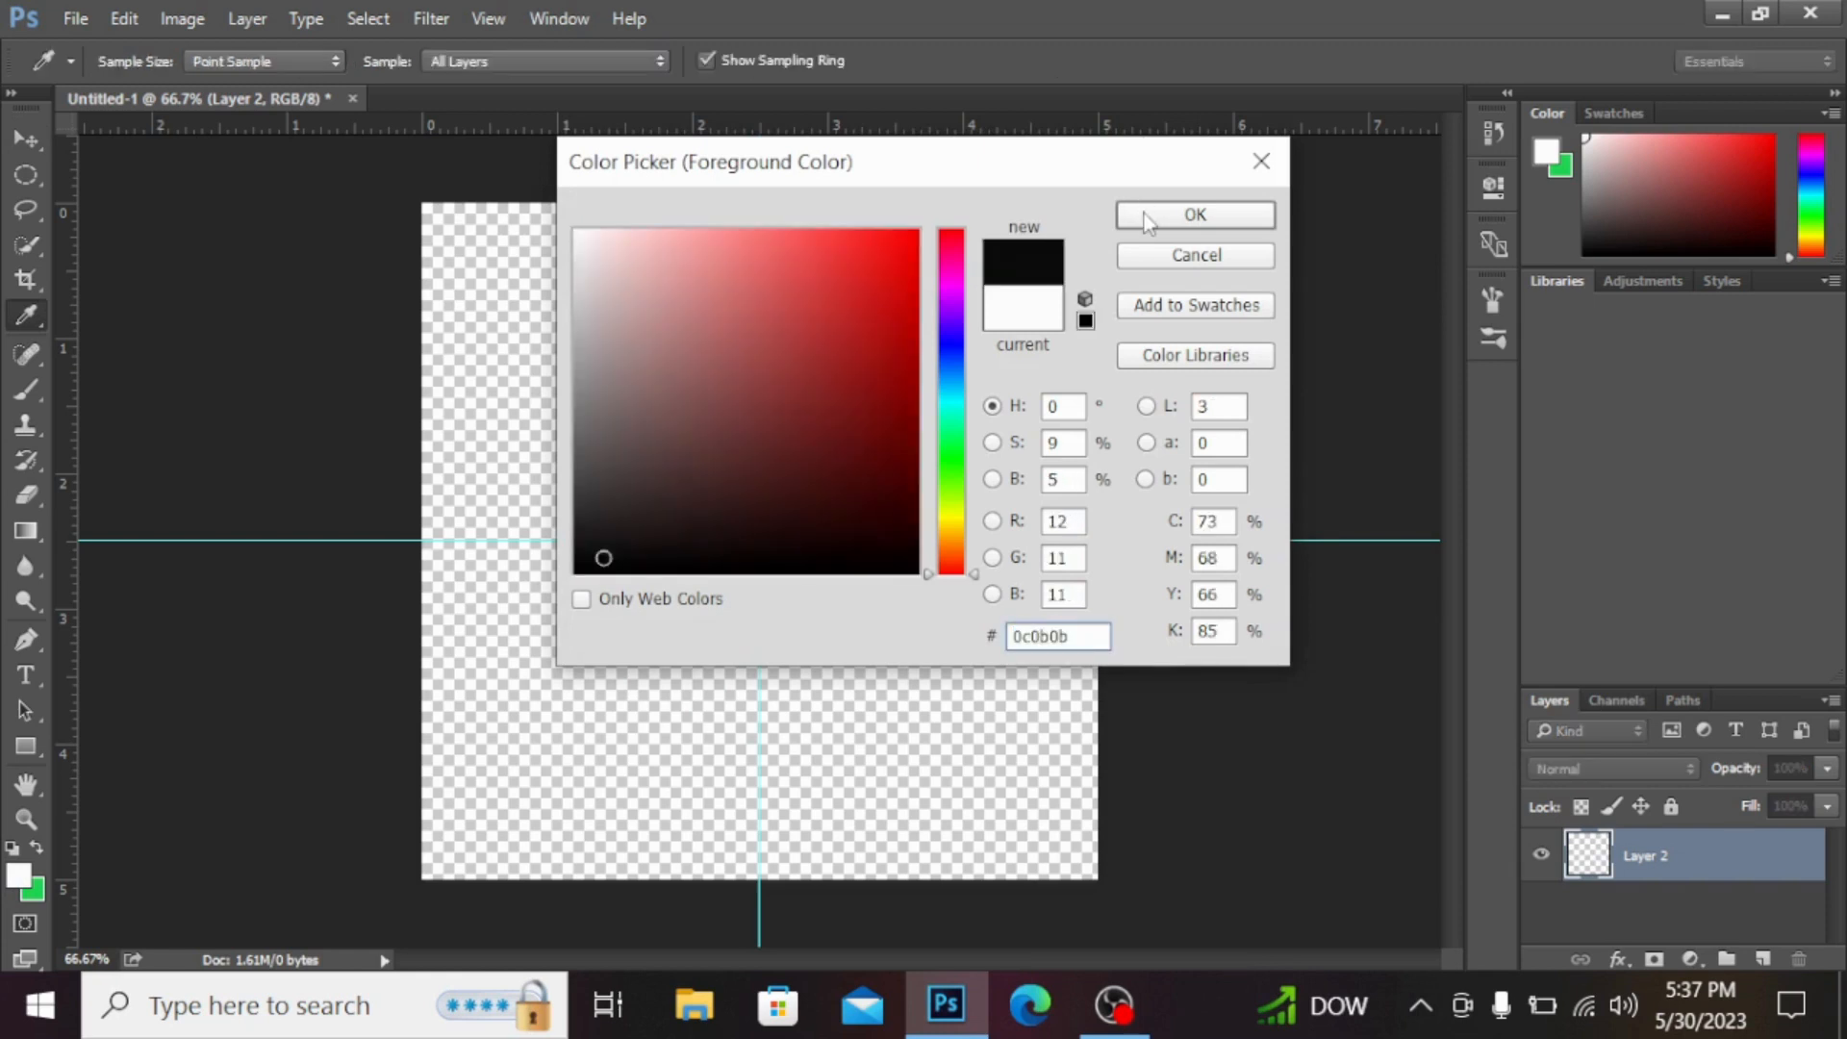
pyautogui.press('Return')
pyautogui.press('v')
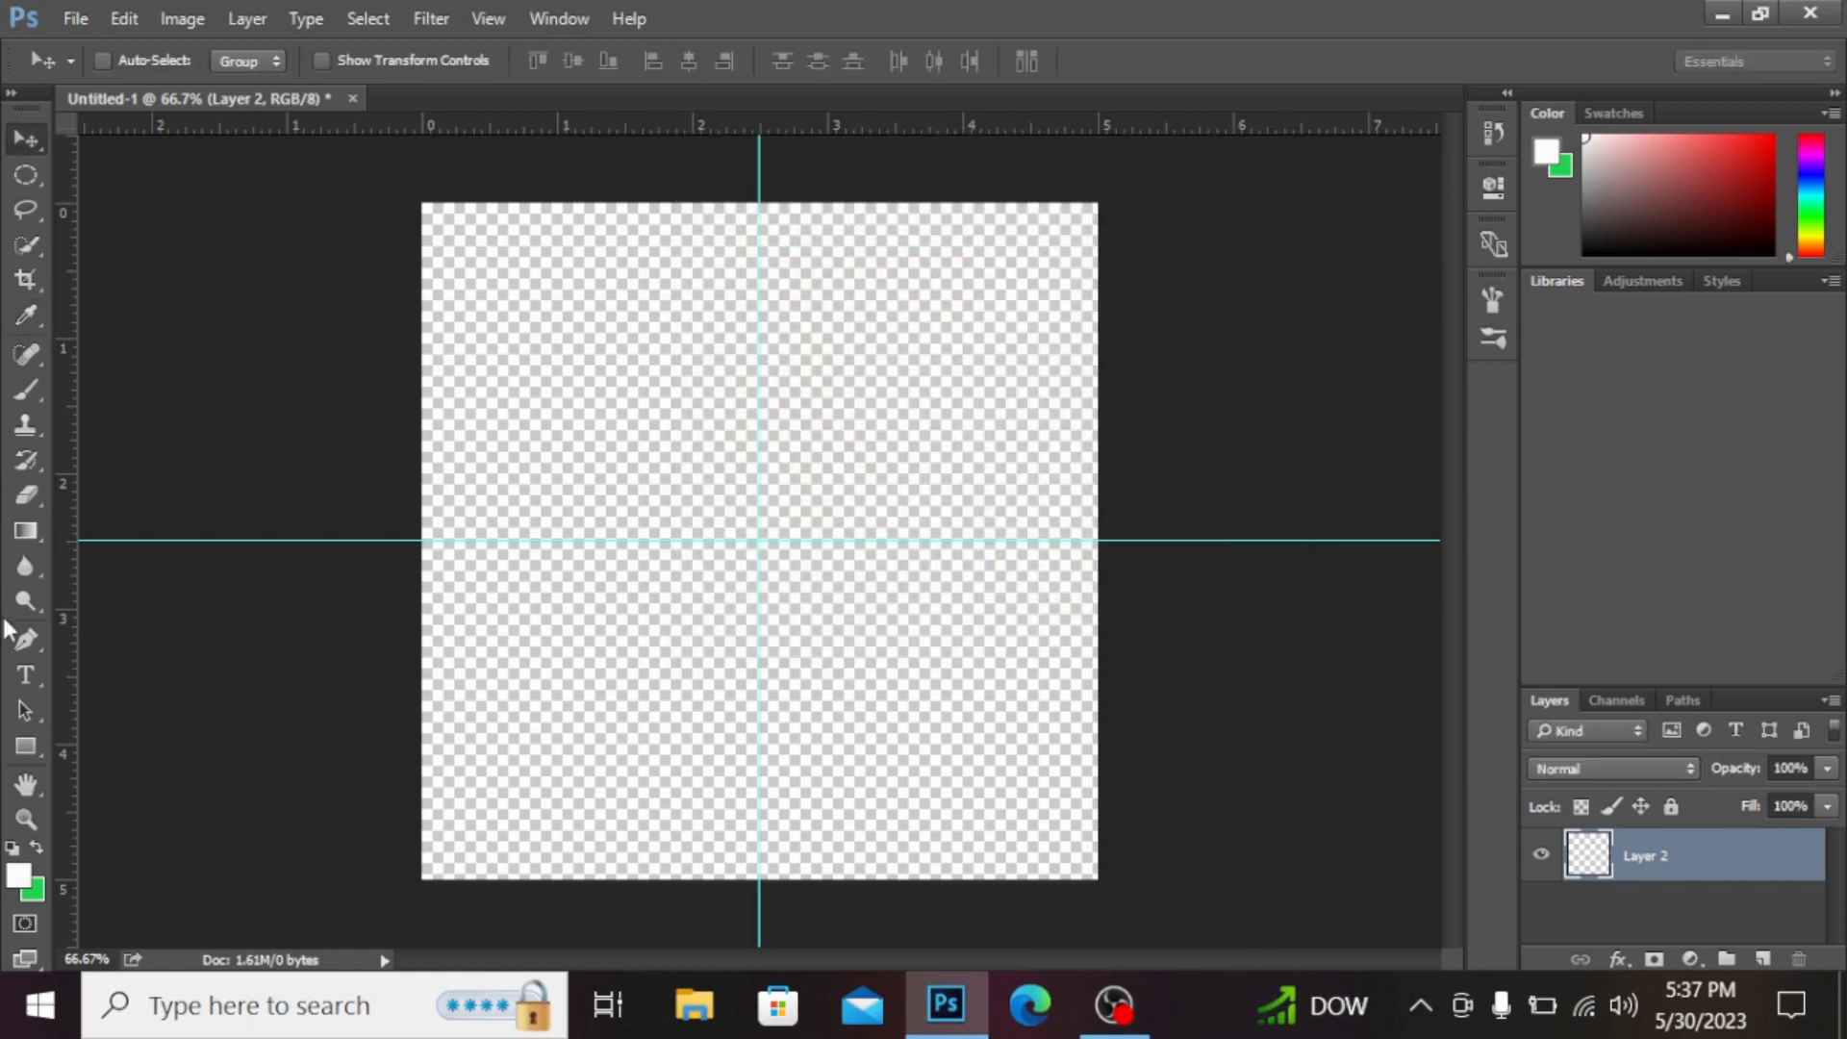
pyautogui.hotkey('alt', 'BackSpace')
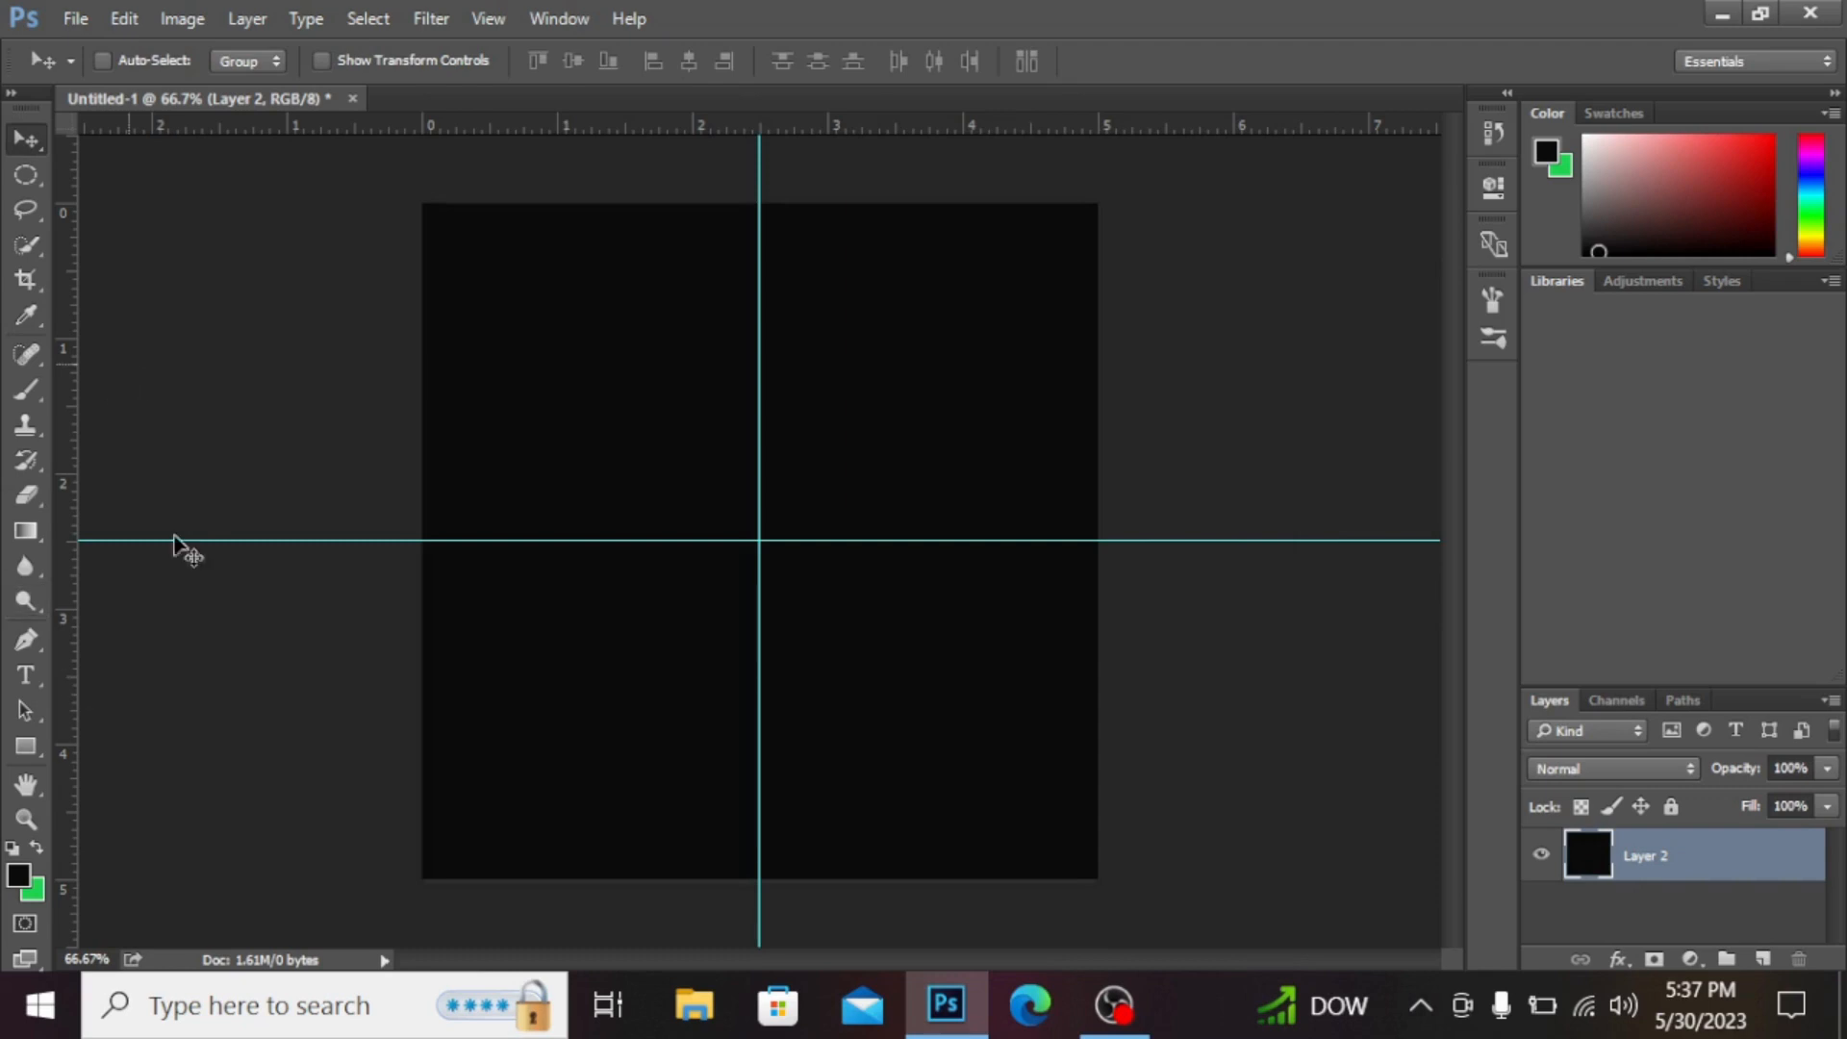
# Step: Select the Brush tool with the new 538 px B2 brush preset
pyautogui.press('w')
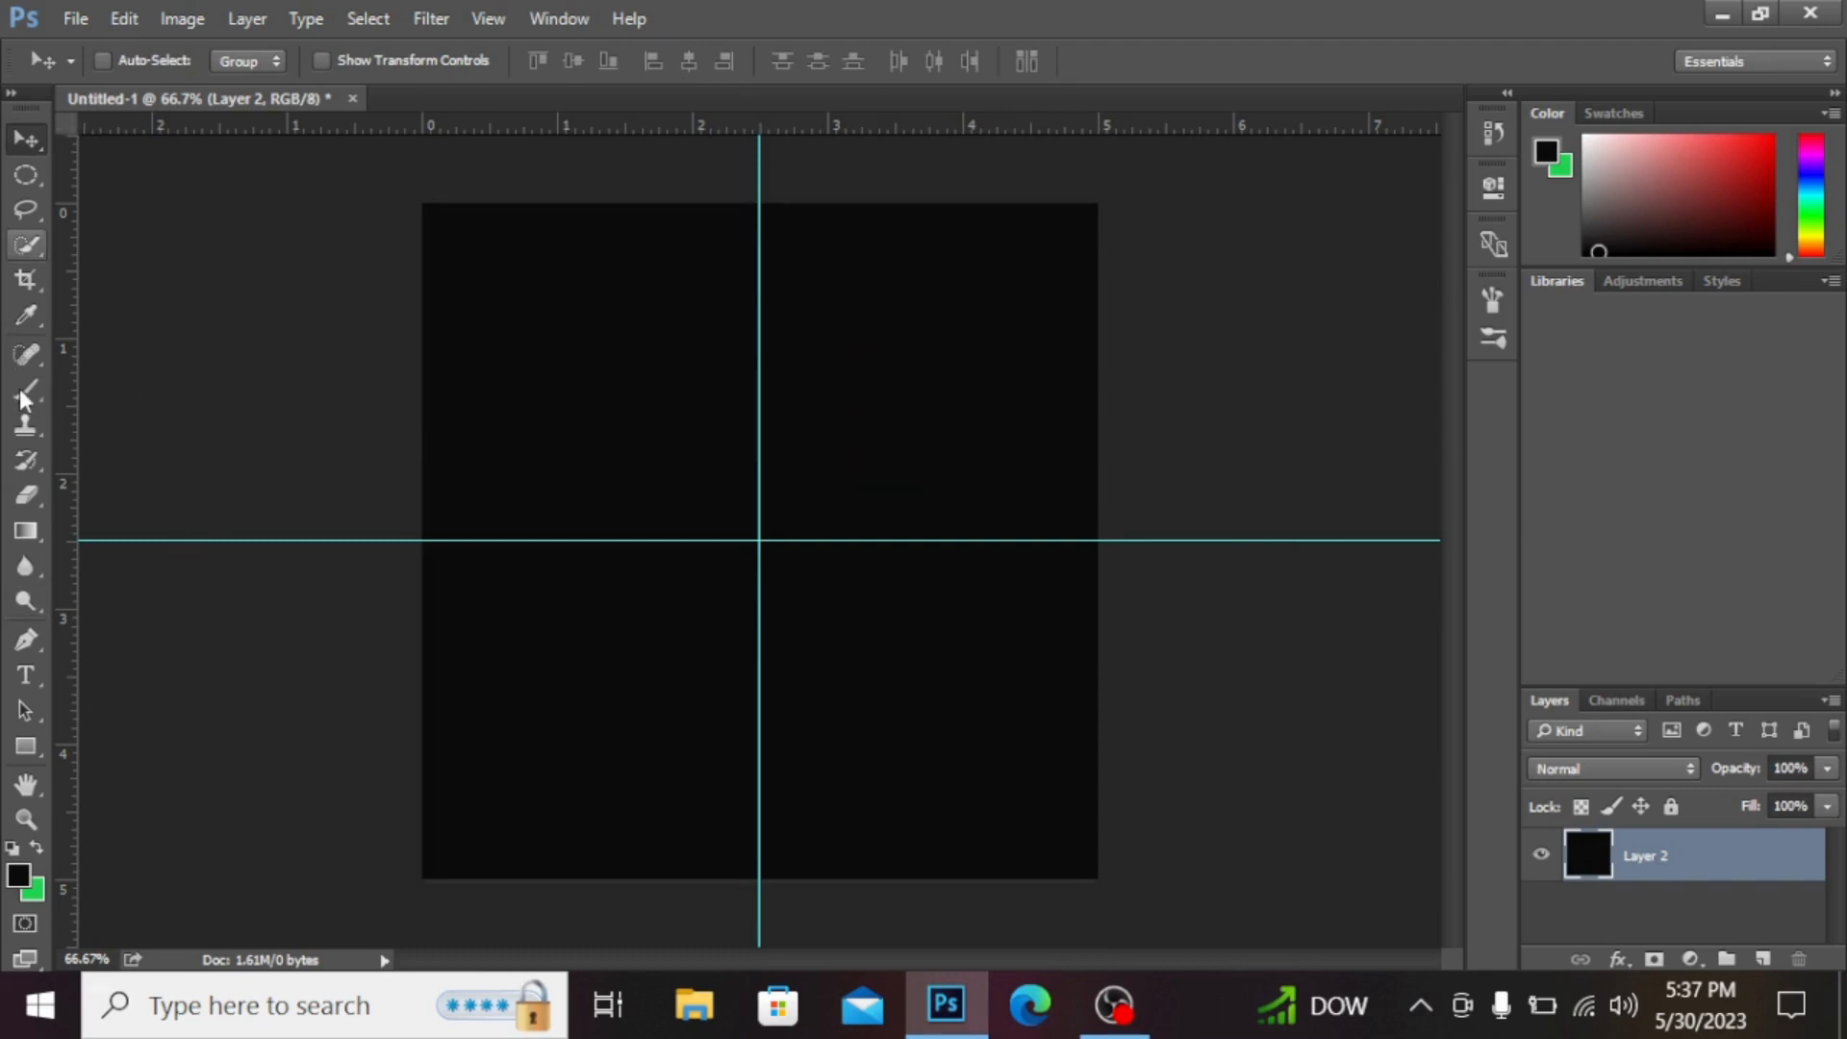
pyautogui.click(24, 397)
pyautogui.click(138, 61)
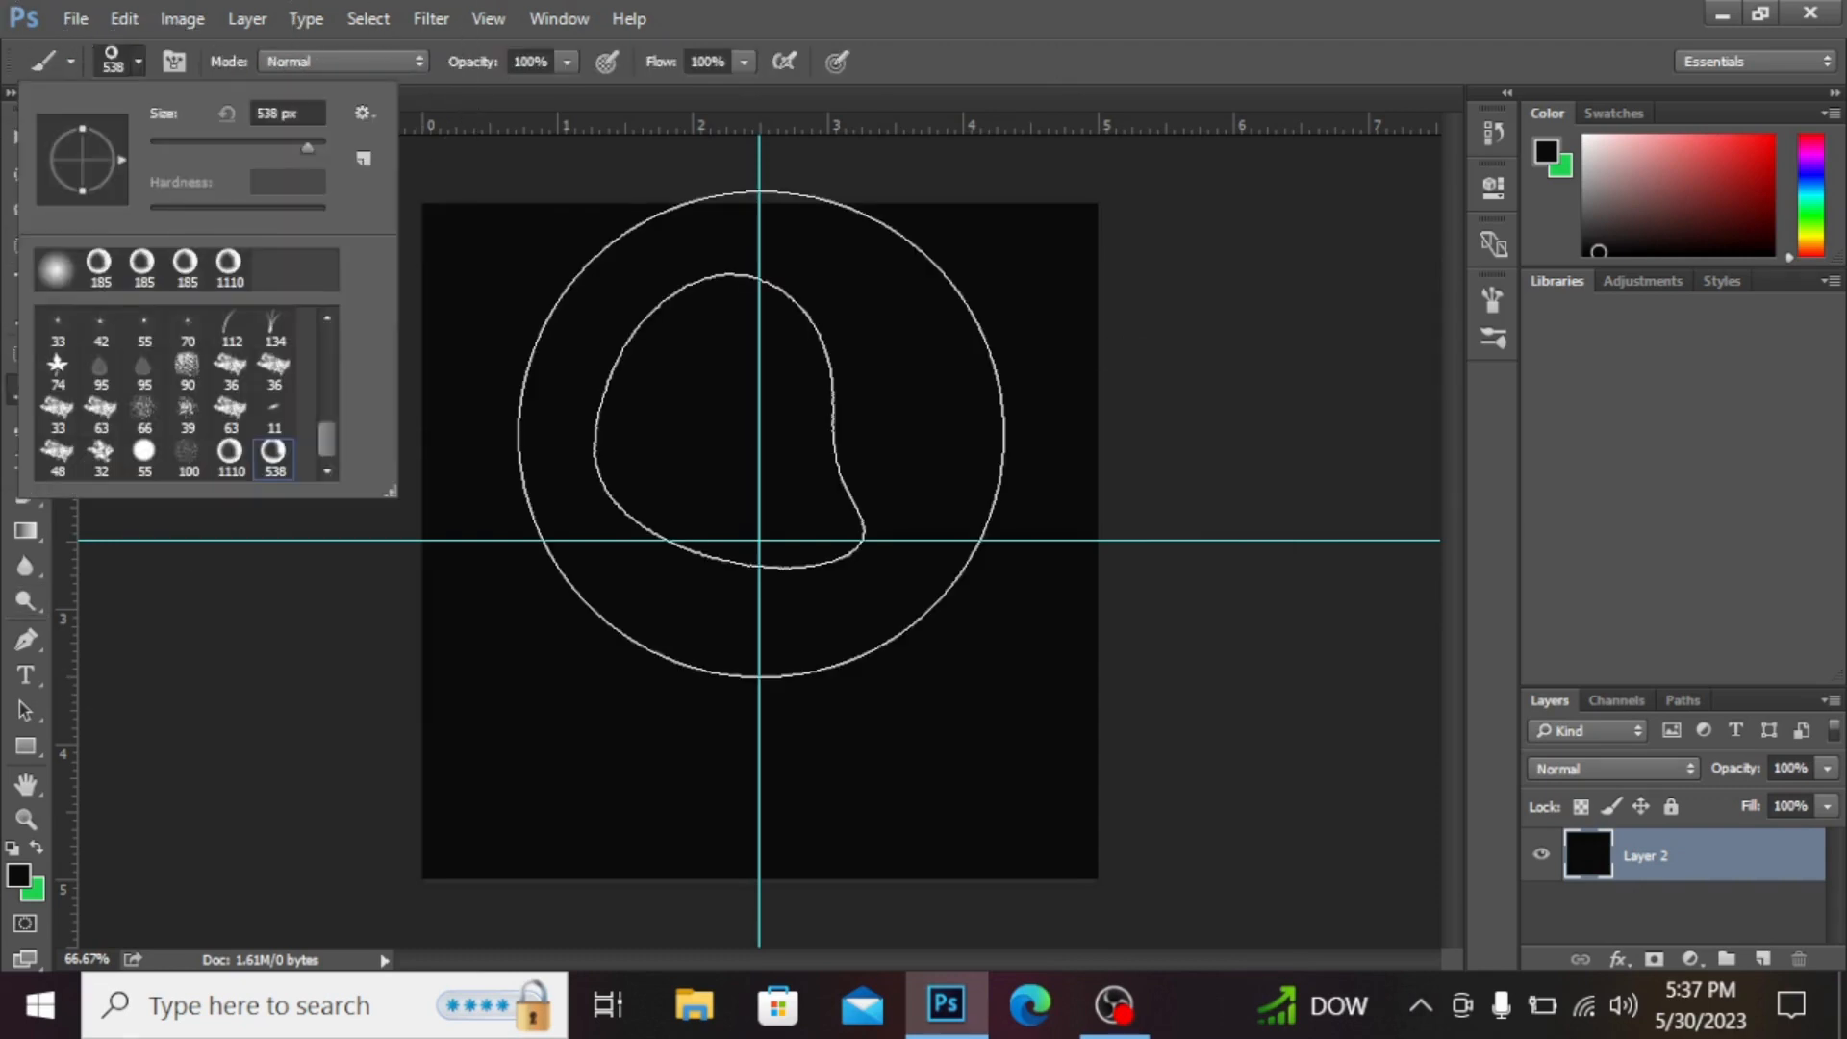
pyautogui.click(755, 567)
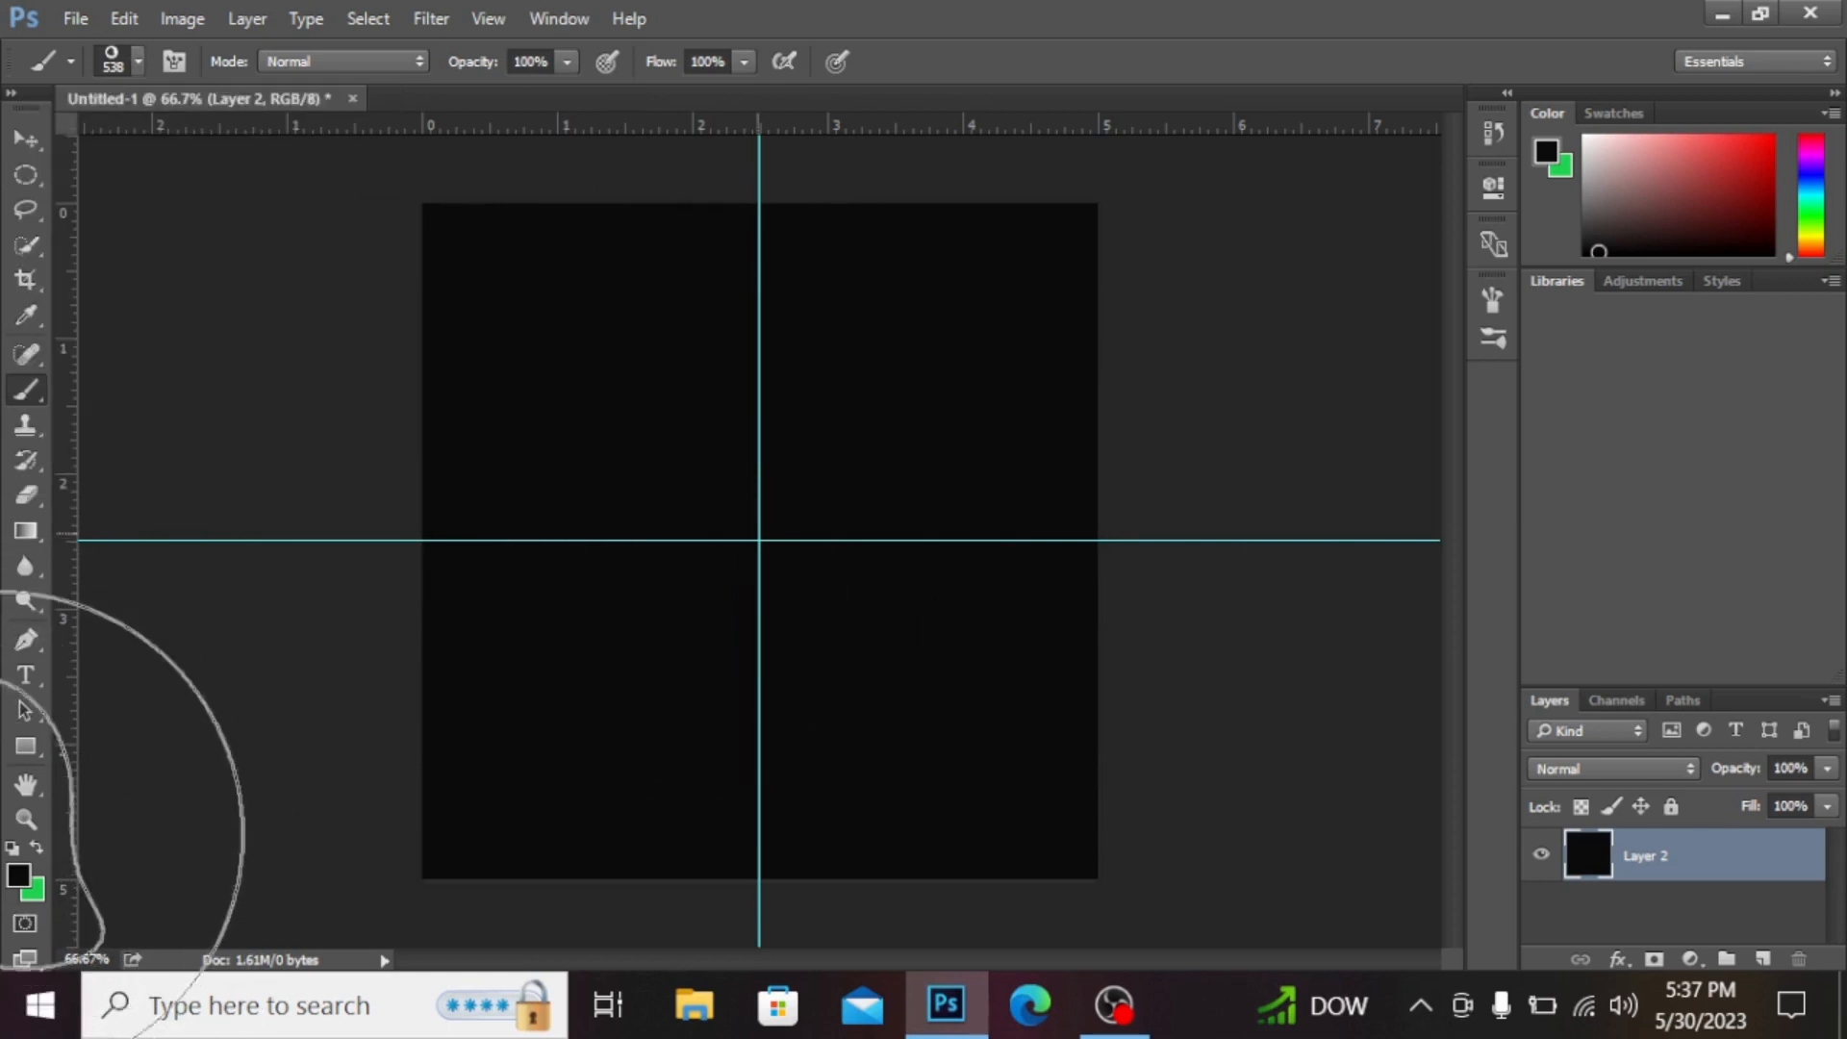
# Step: Set the foreground colour to near-white f6f2f2 and switch back to the Brush tool
pyautogui.click(17, 875)
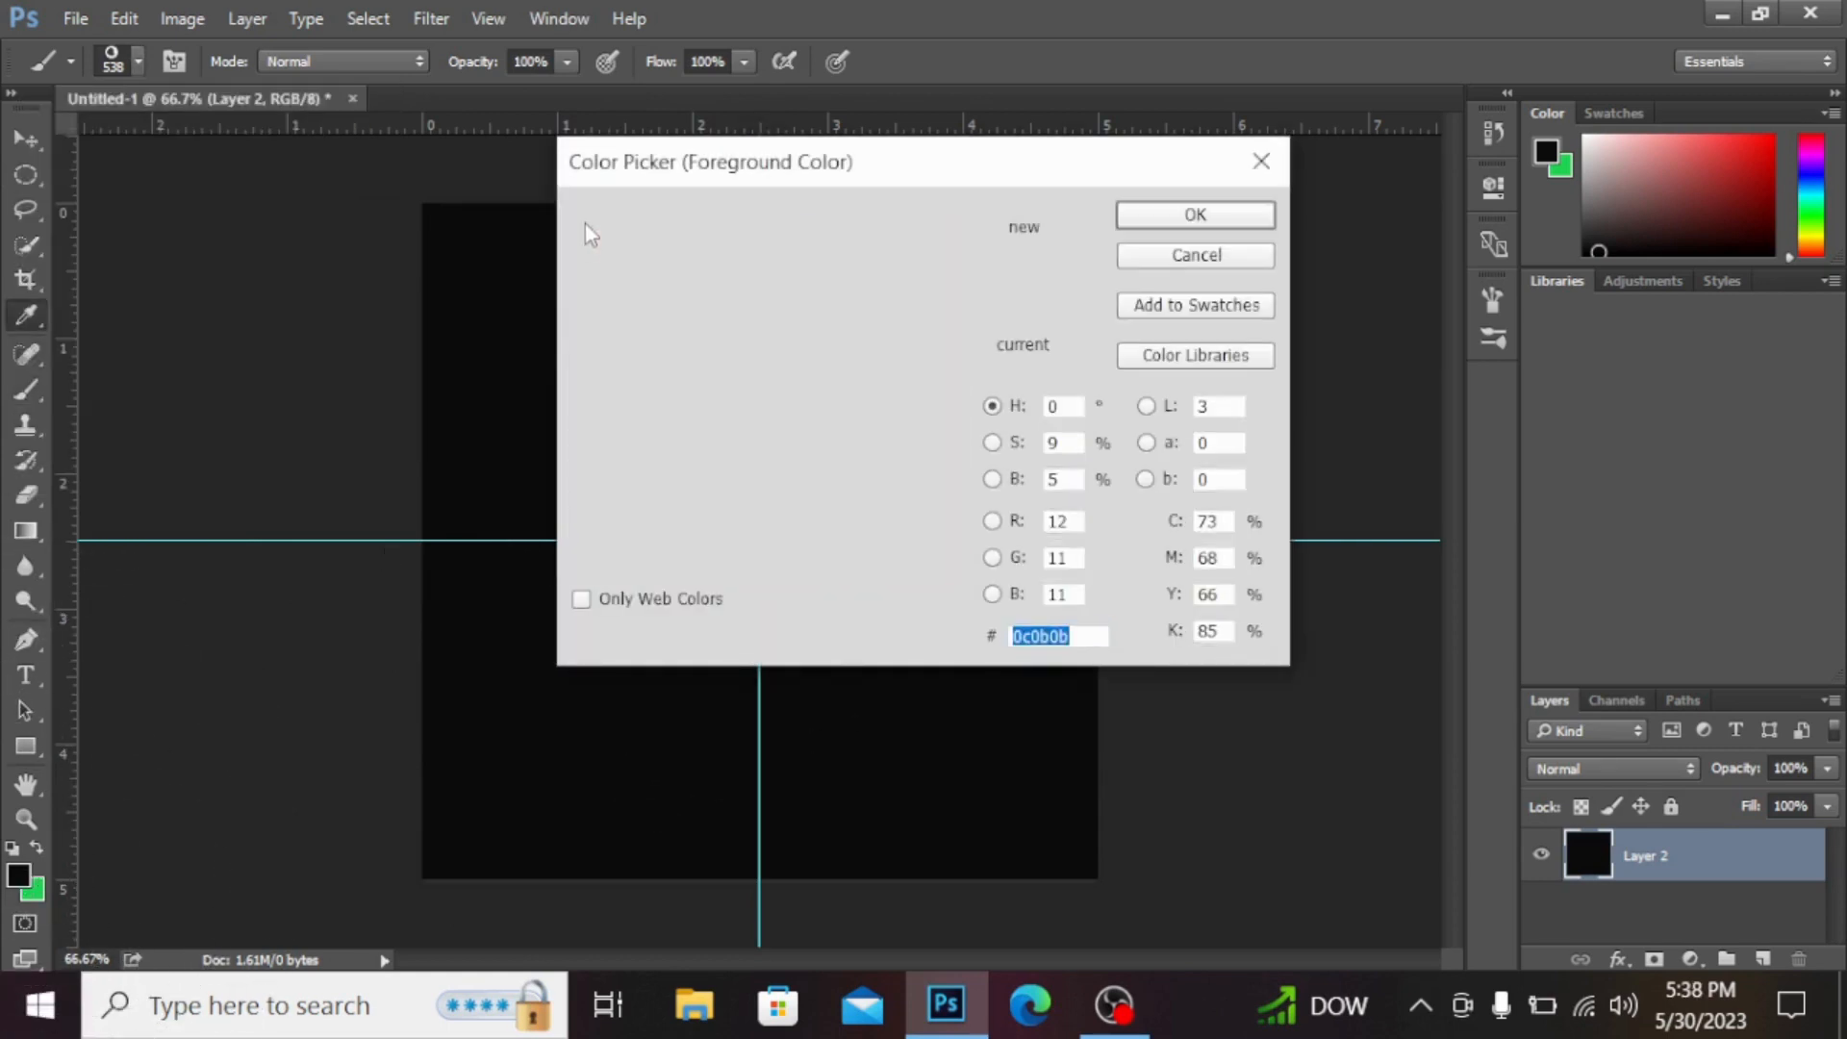
pyautogui.click(579, 242)
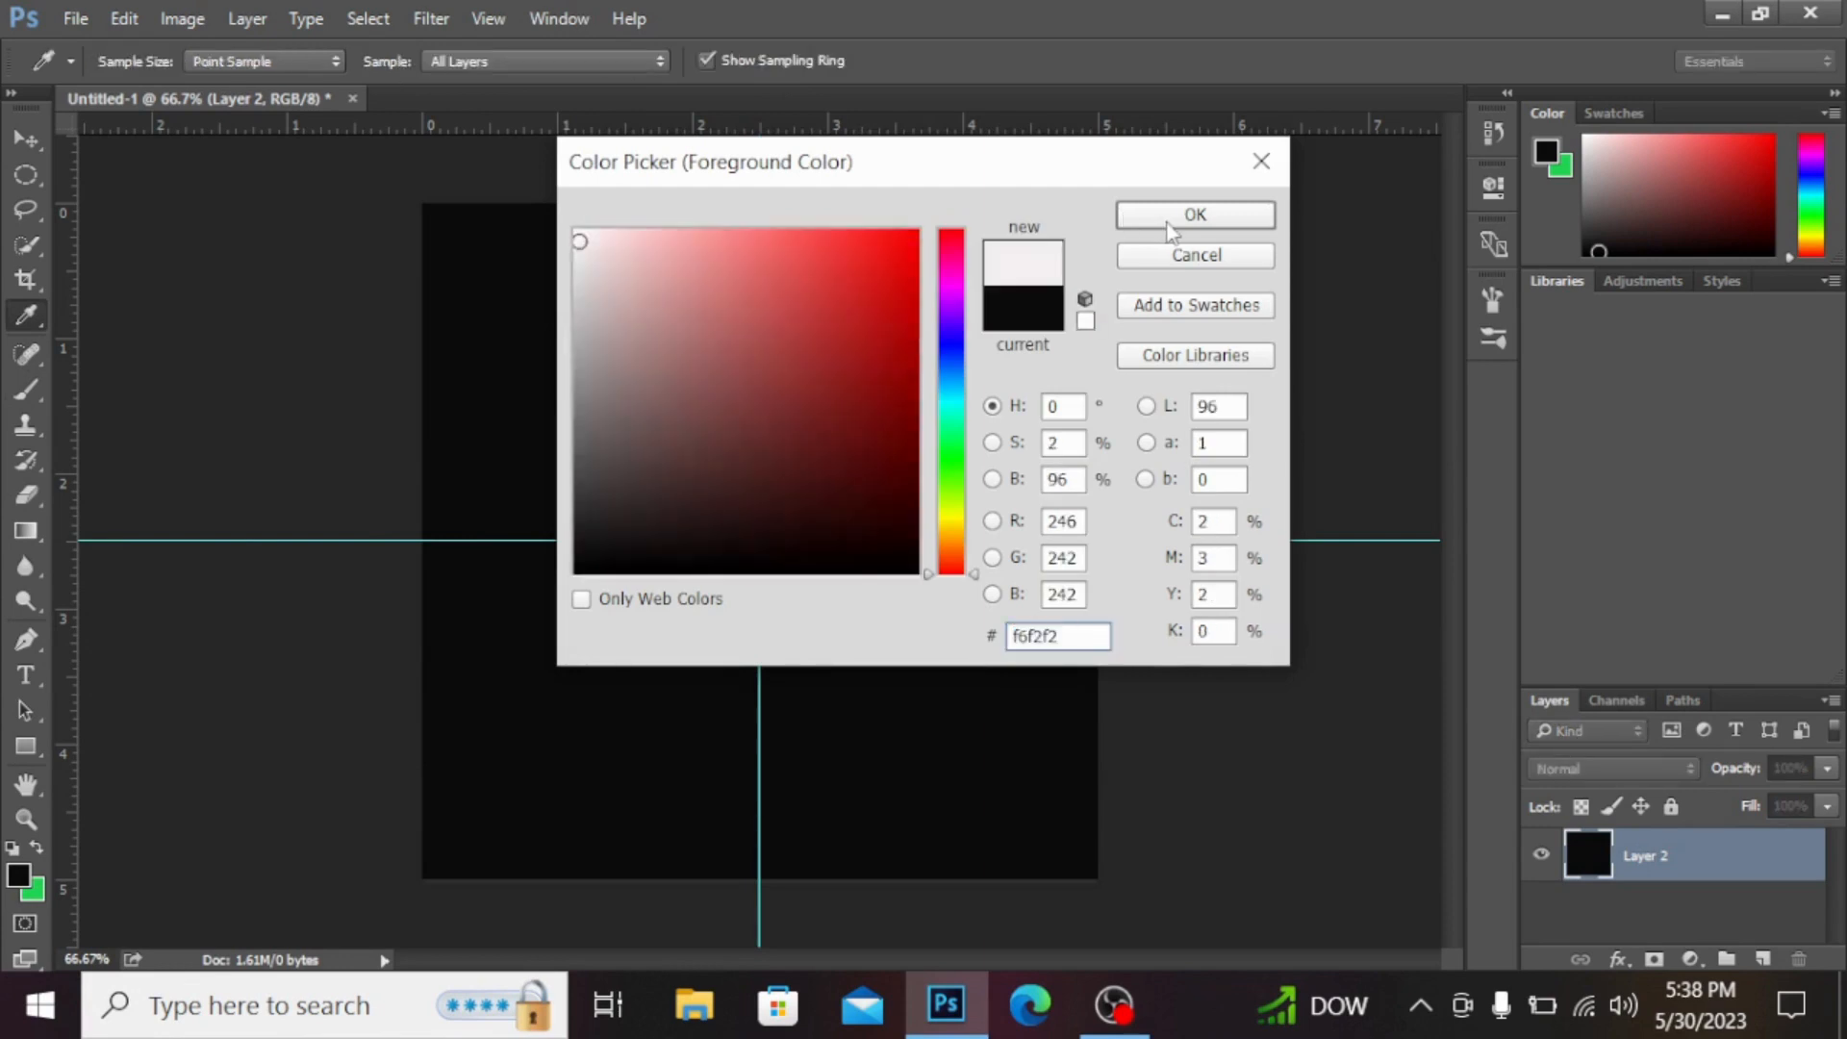
pyautogui.press('b')
pyautogui.click(1243, 263)
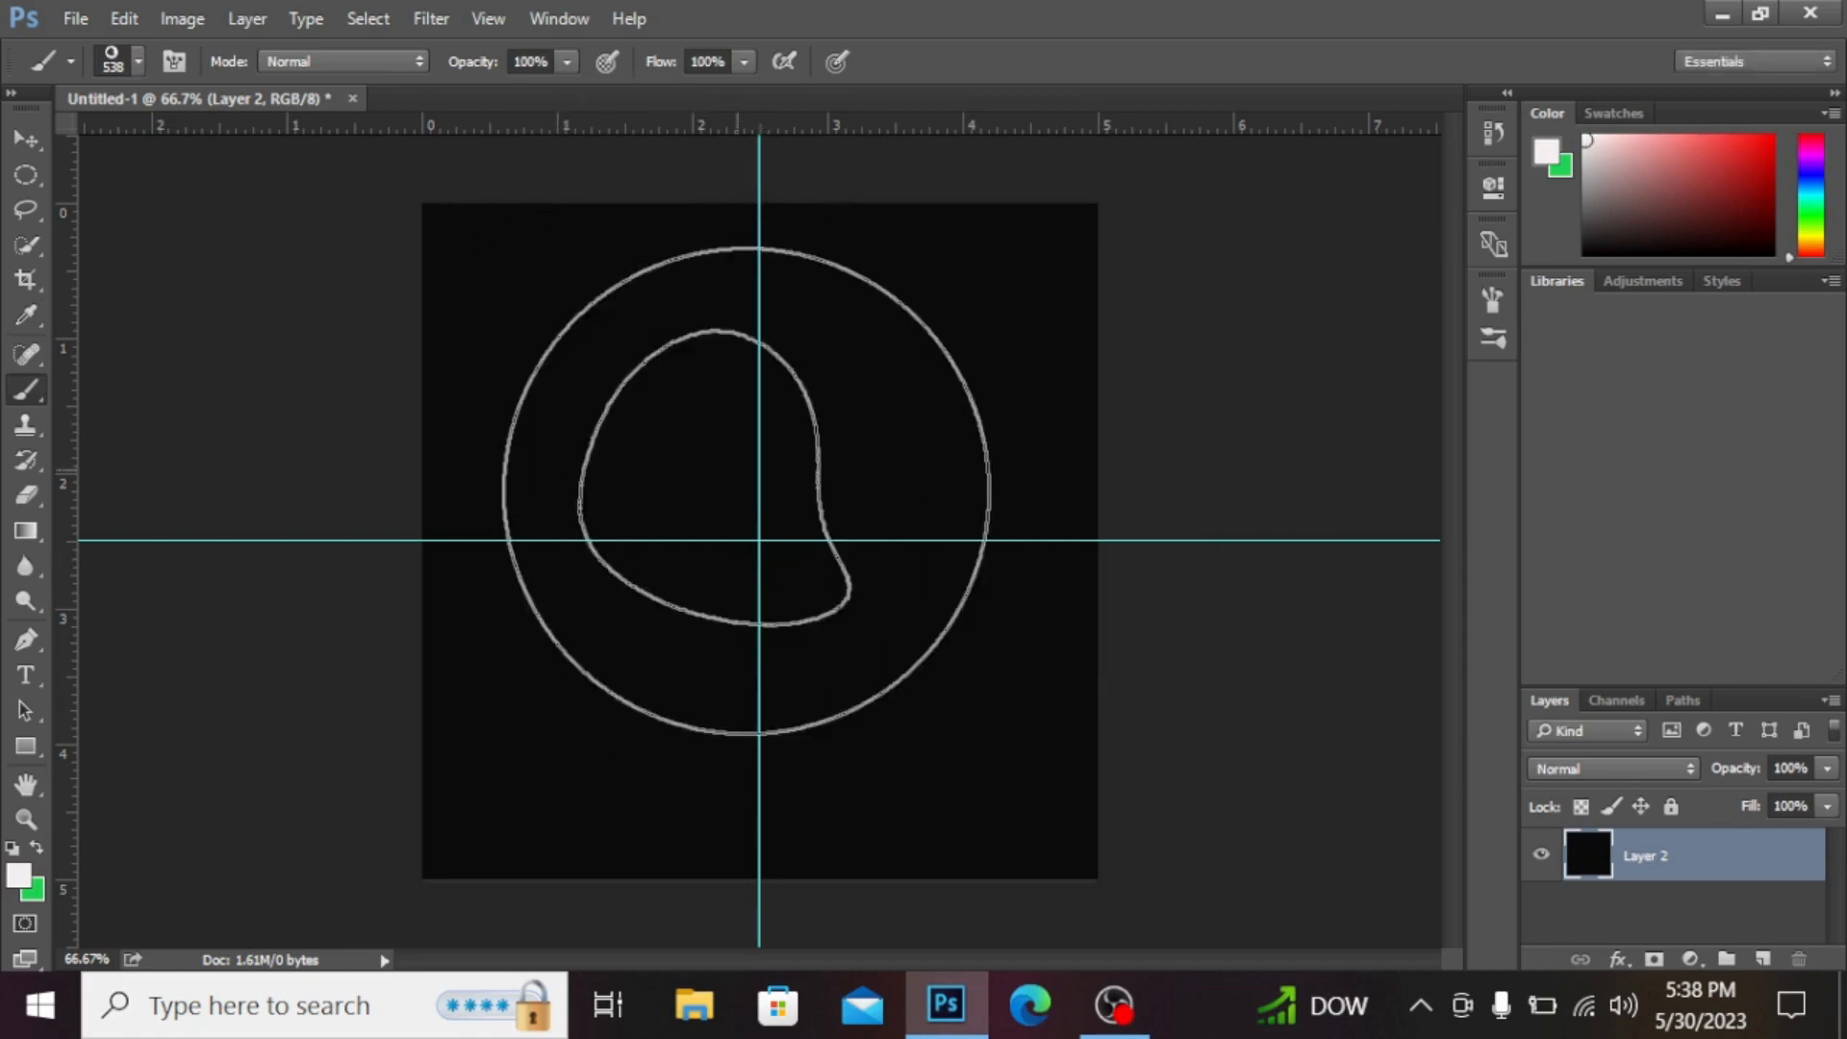
# Step: Stamp a test bubble at the canvas centre and undo it
pyautogui.click(760, 558)
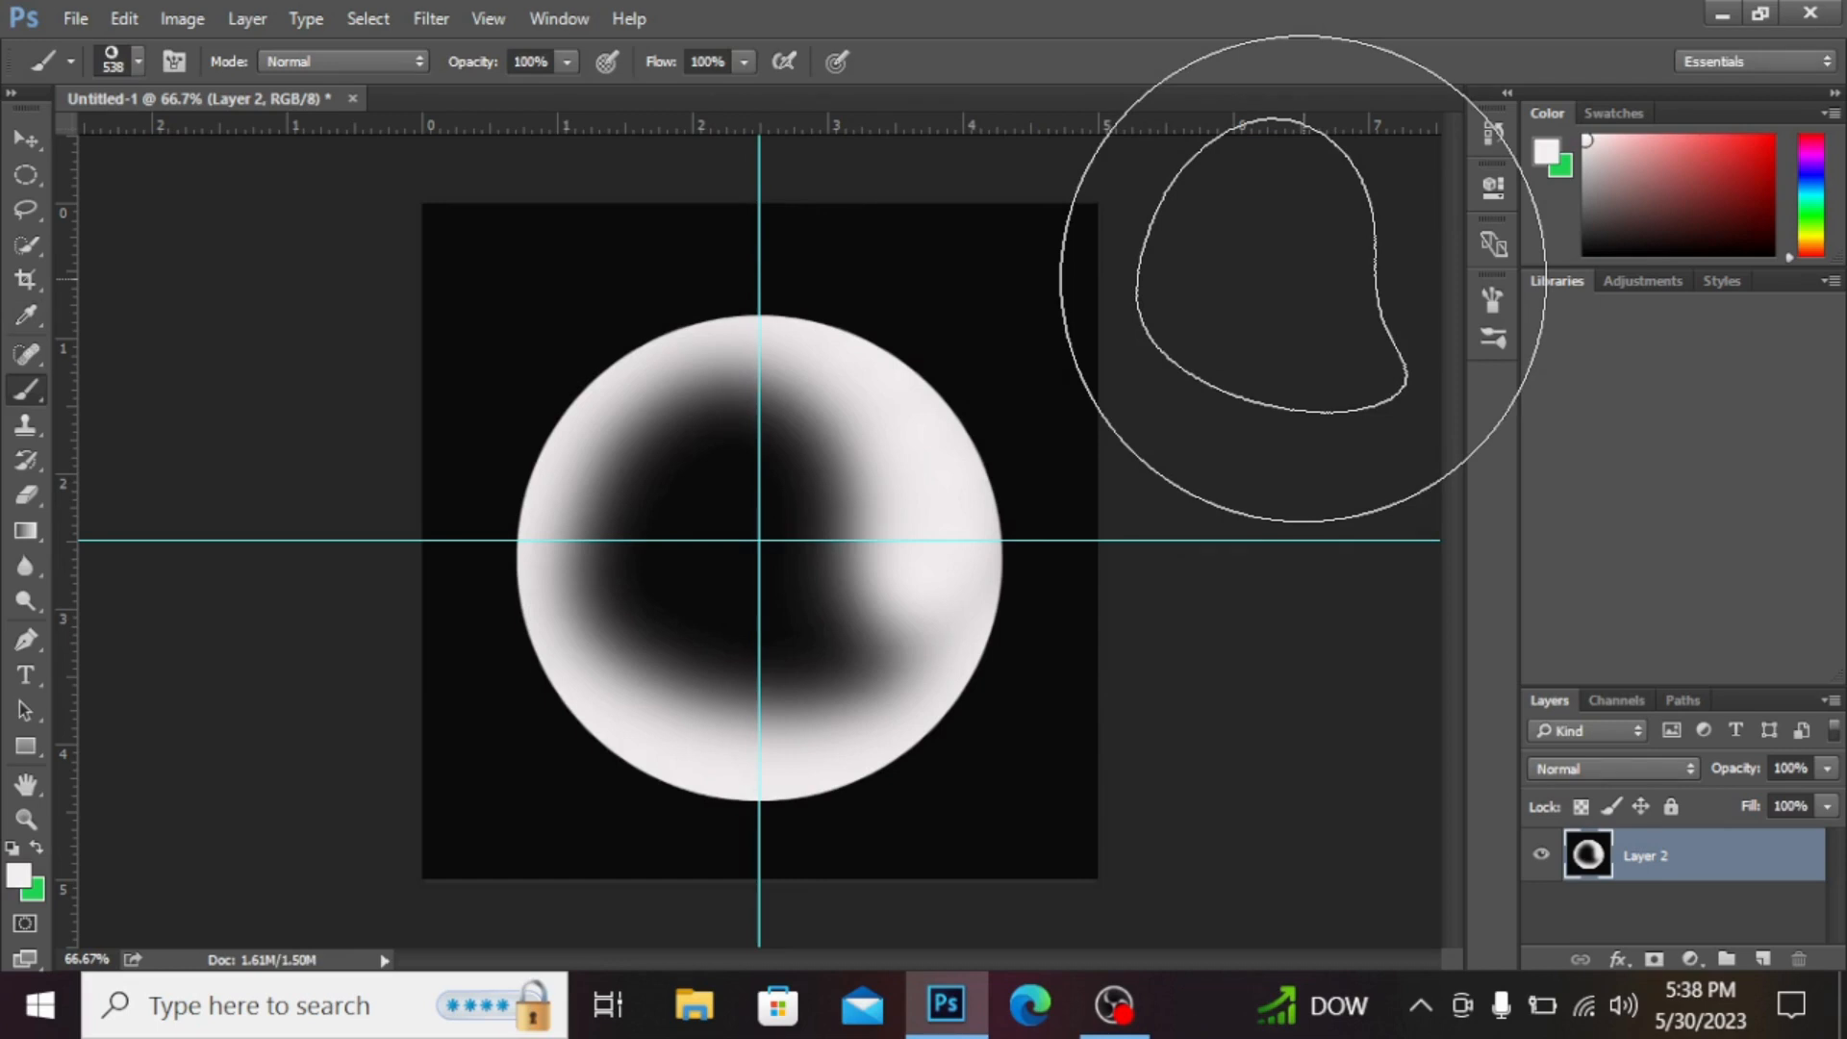
pyautogui.hotkey('ctrl', 'z')
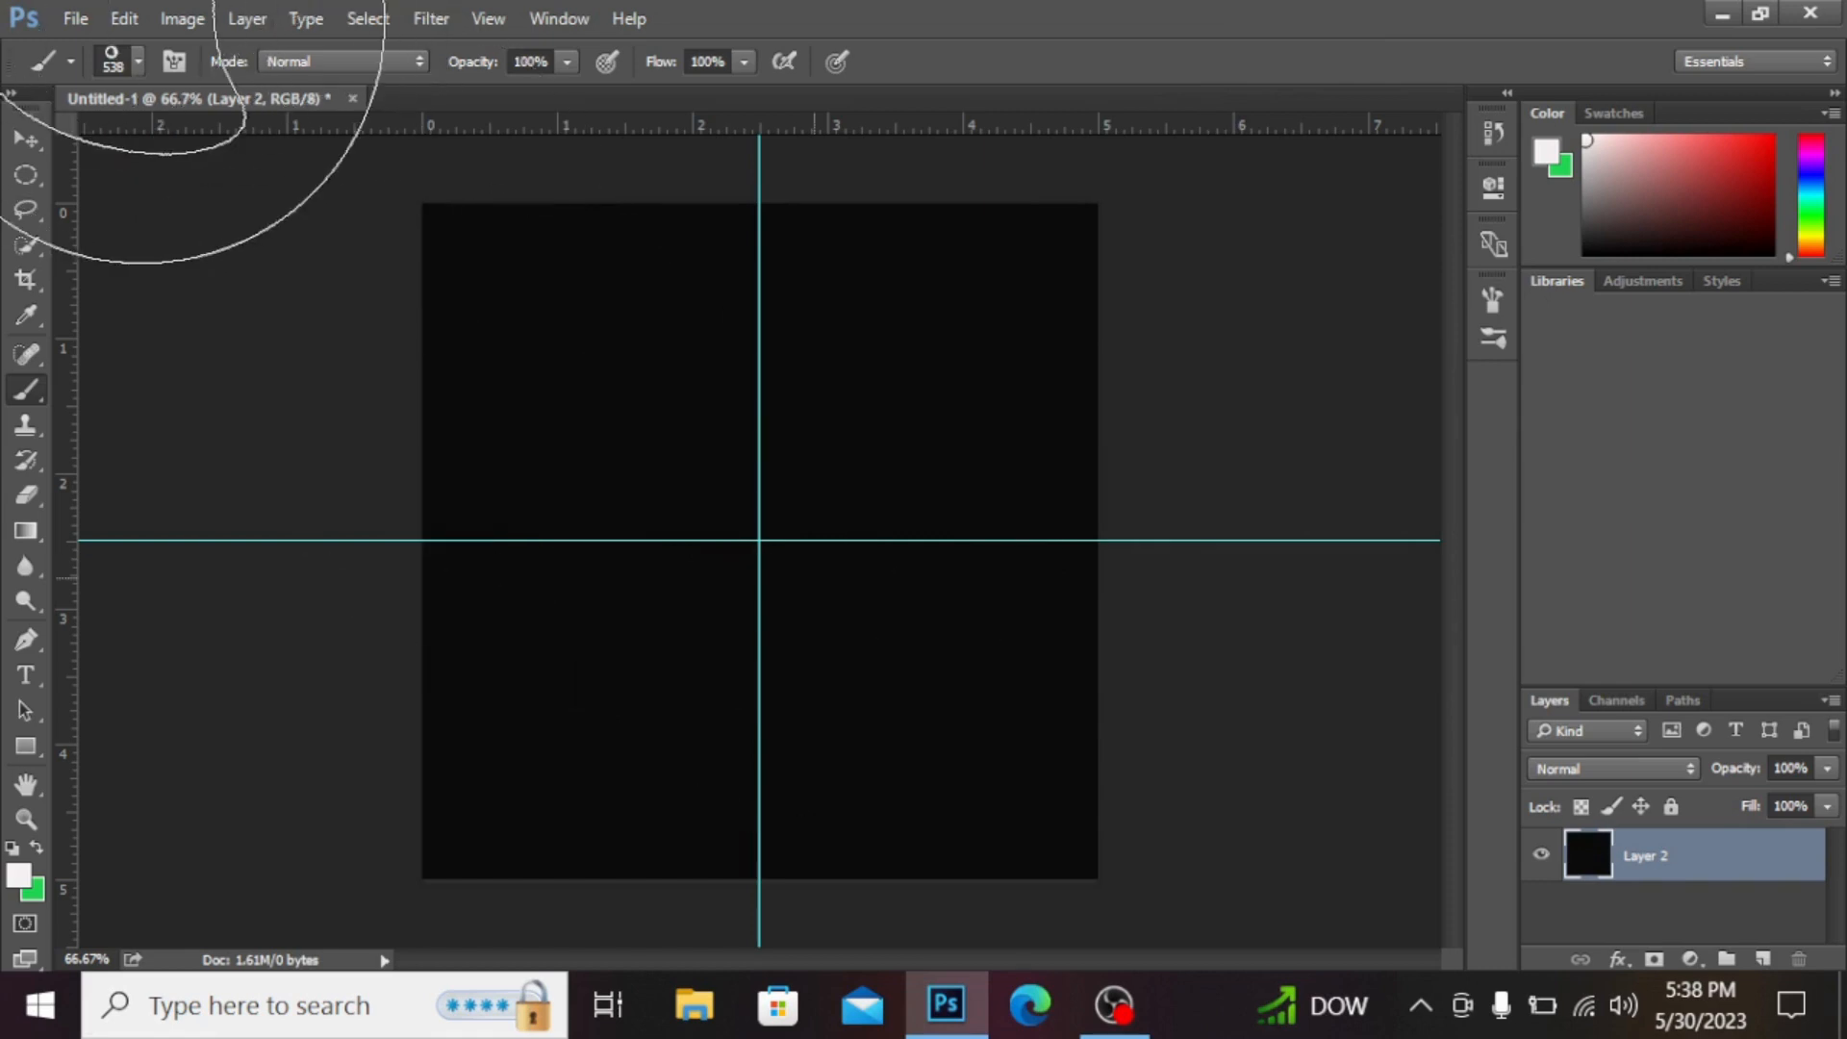
# Step: Enable Shape Dynamics for the brush with size jitter at 100% and angle jitter at 99%
pyautogui.click(174, 62)
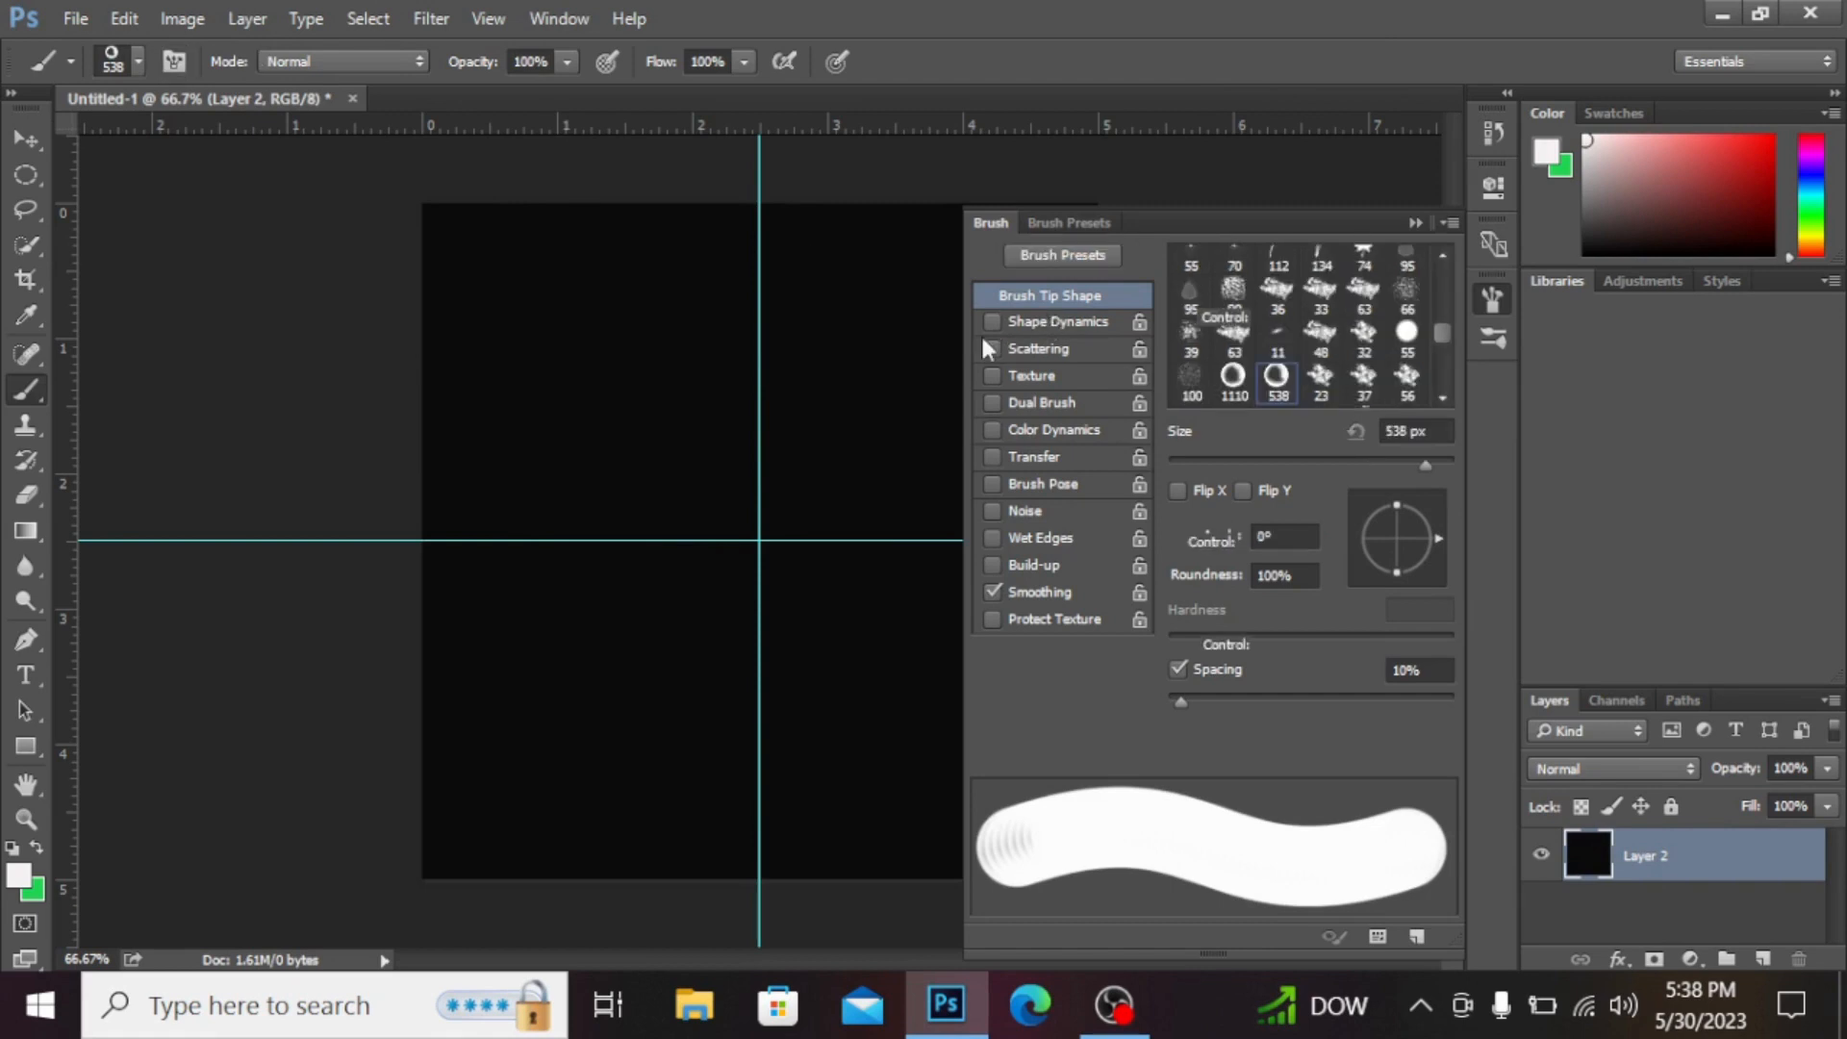
pyautogui.click(1001, 321)
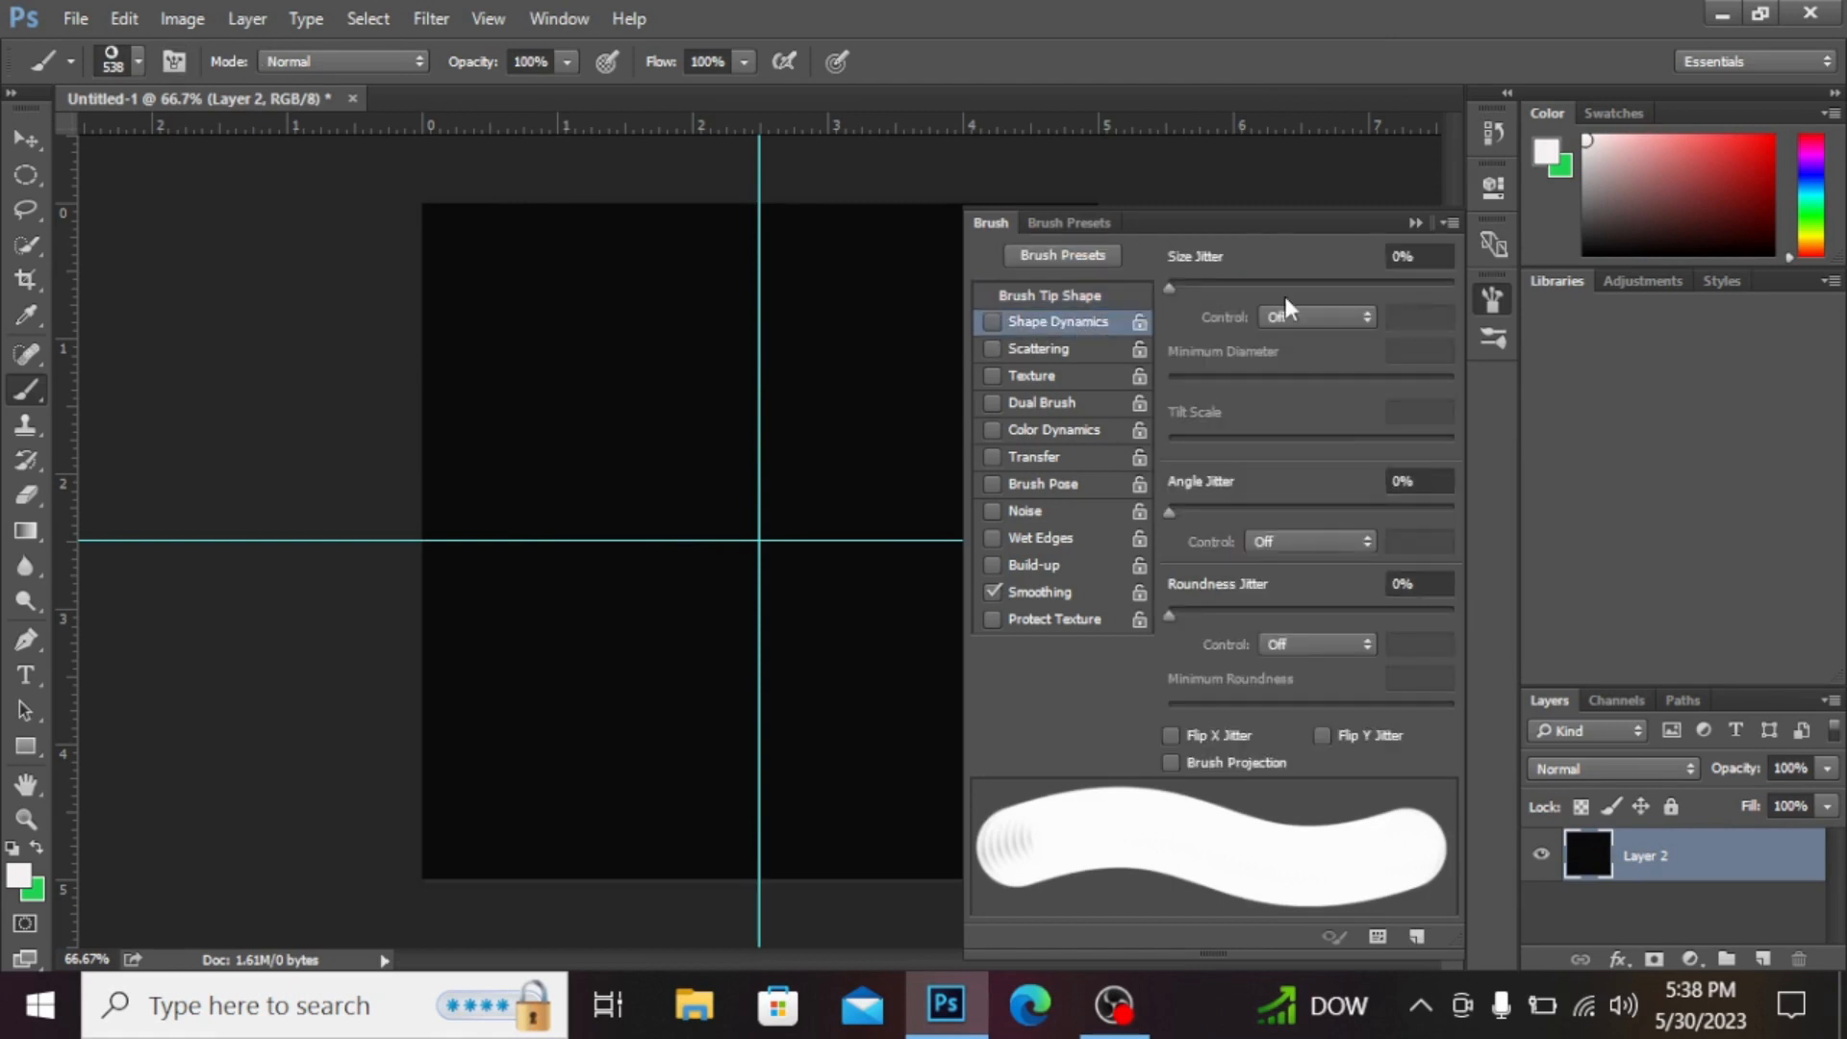
pyautogui.click(990, 322)
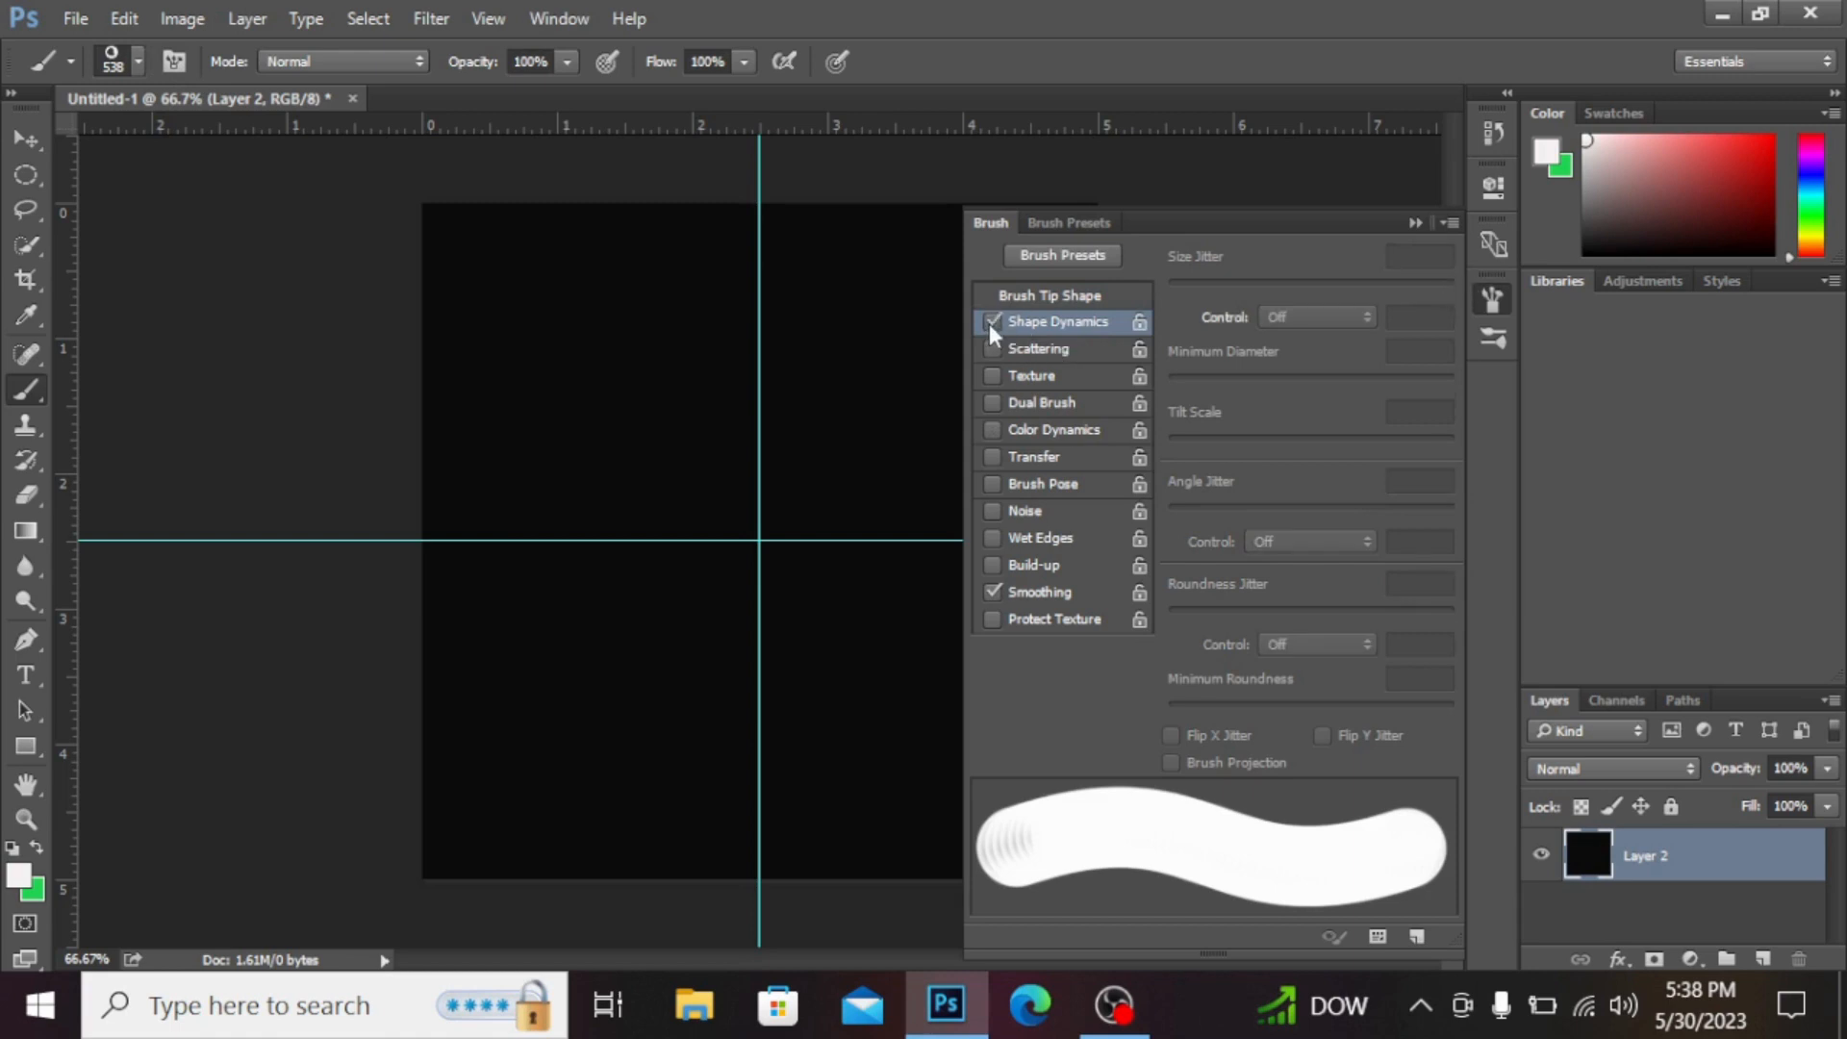
pyautogui.click(1452, 285)
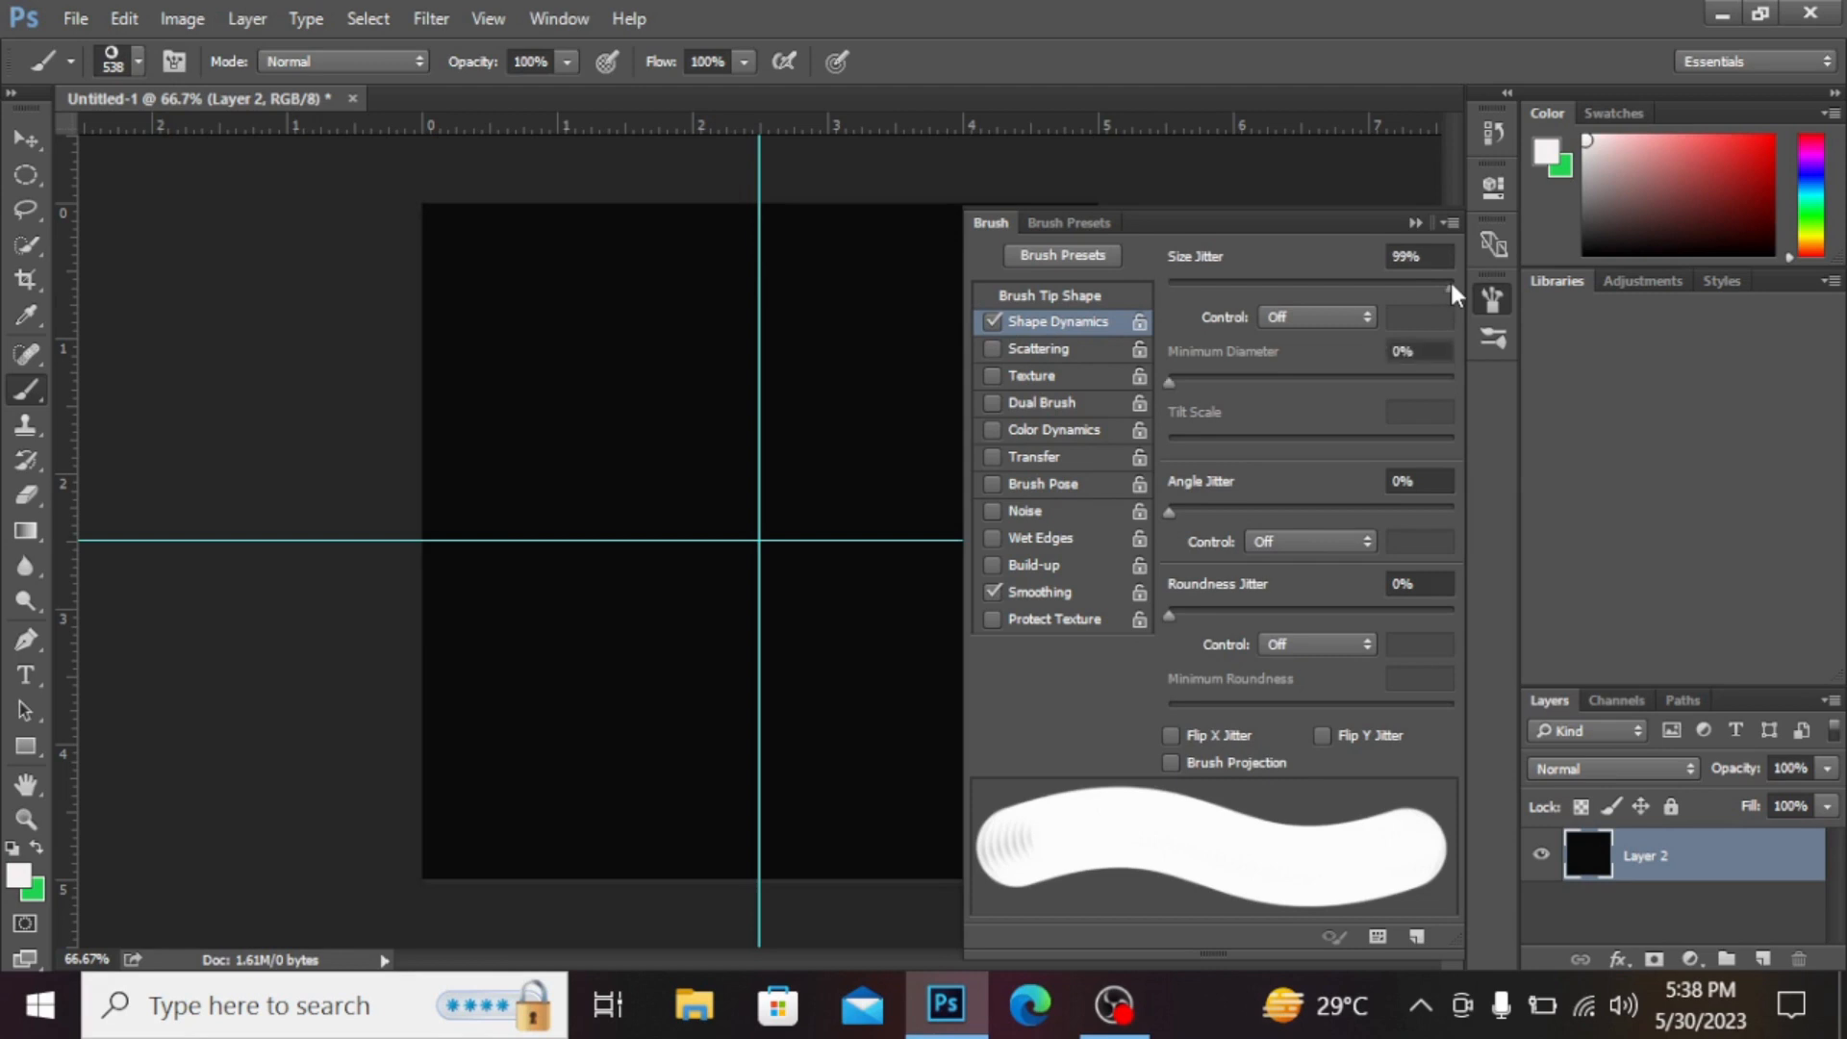
pyautogui.click(1450, 507)
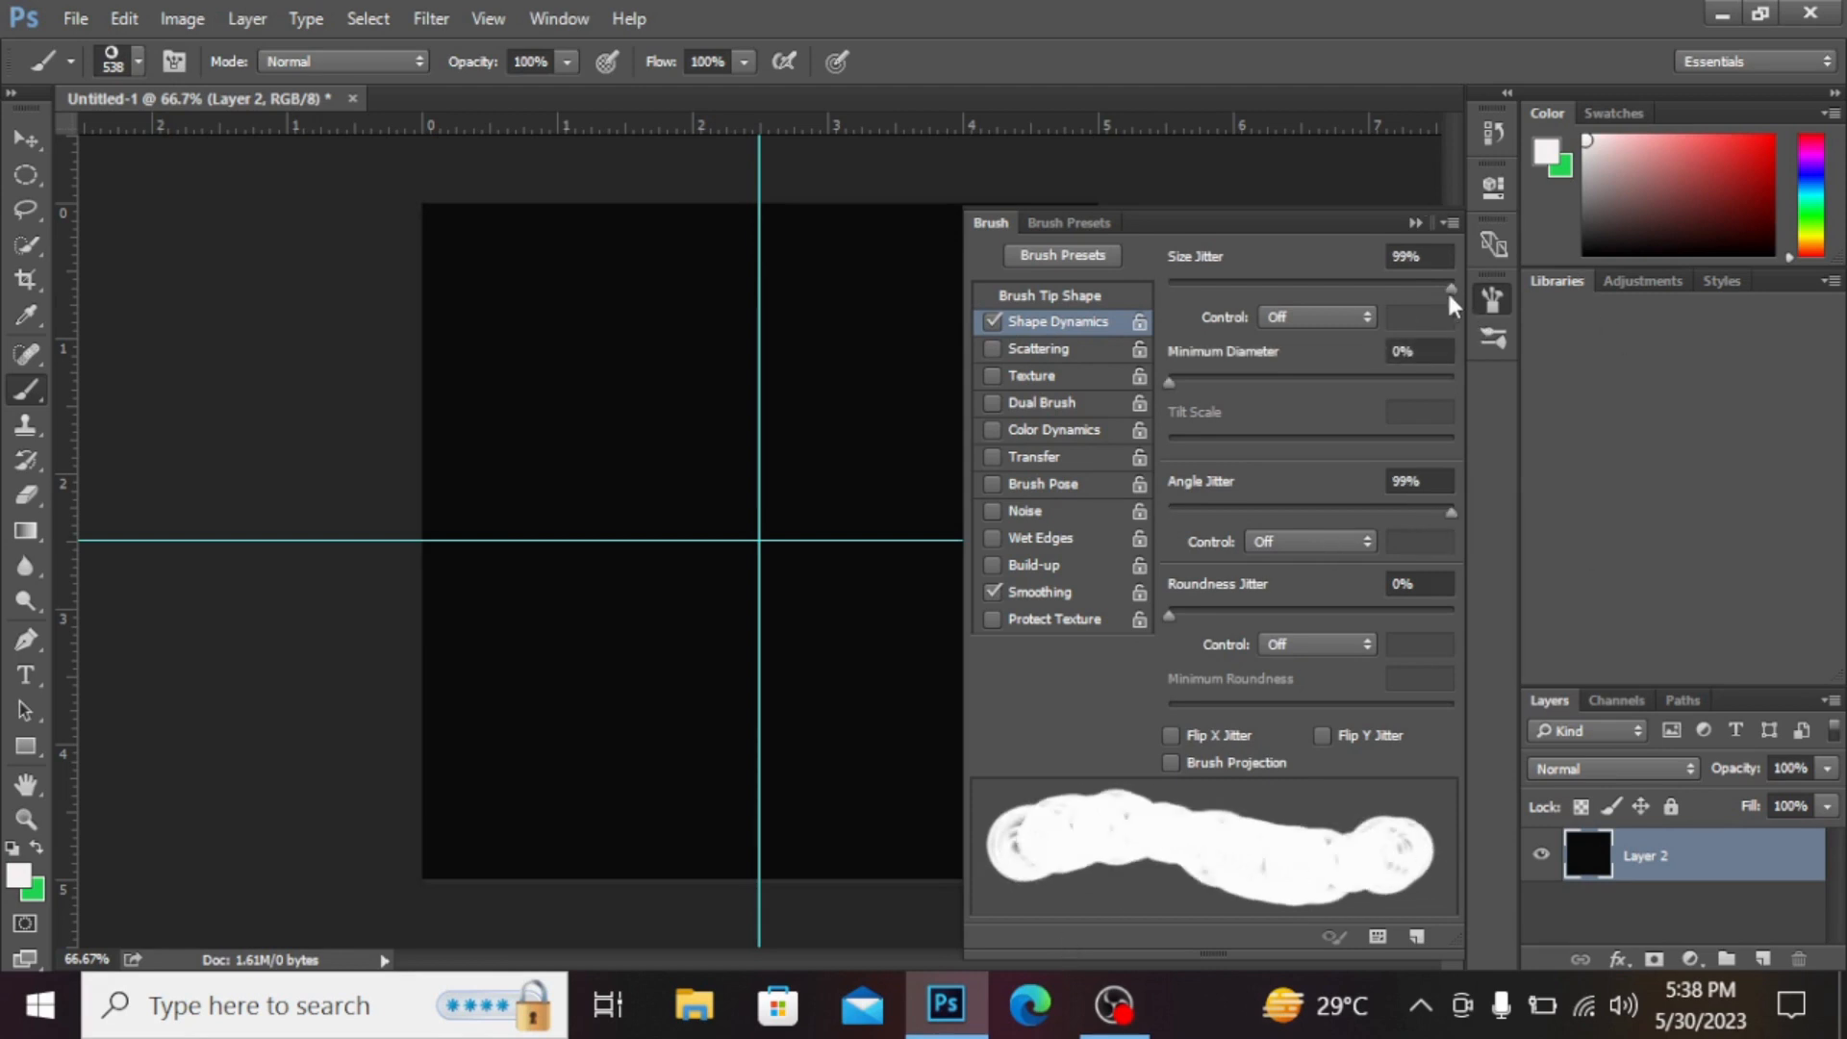
pyautogui.moveTo(1448, 288); pyautogui.dragTo(1462, 286)
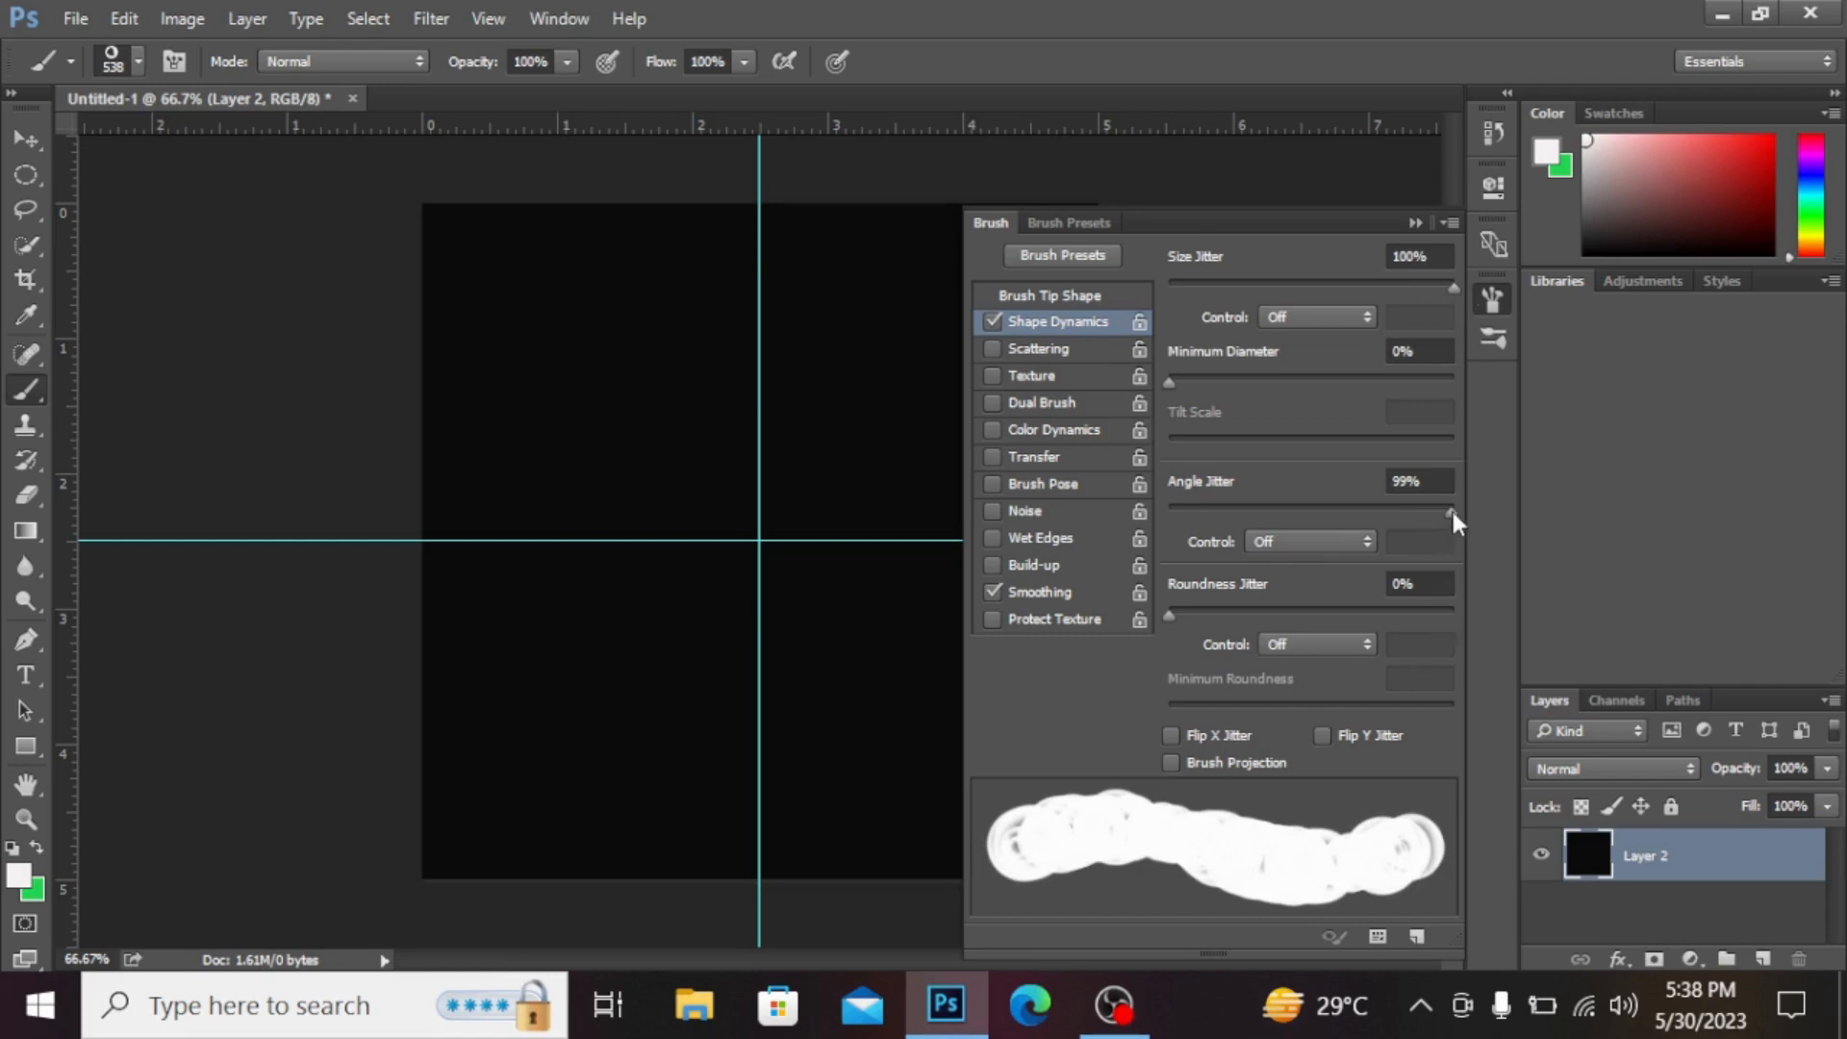
# Step: Enable Scattering for the brush with scatter set to 995%, then close the brush settings
pyautogui.click(995, 348)
pyautogui.click(1044, 348)
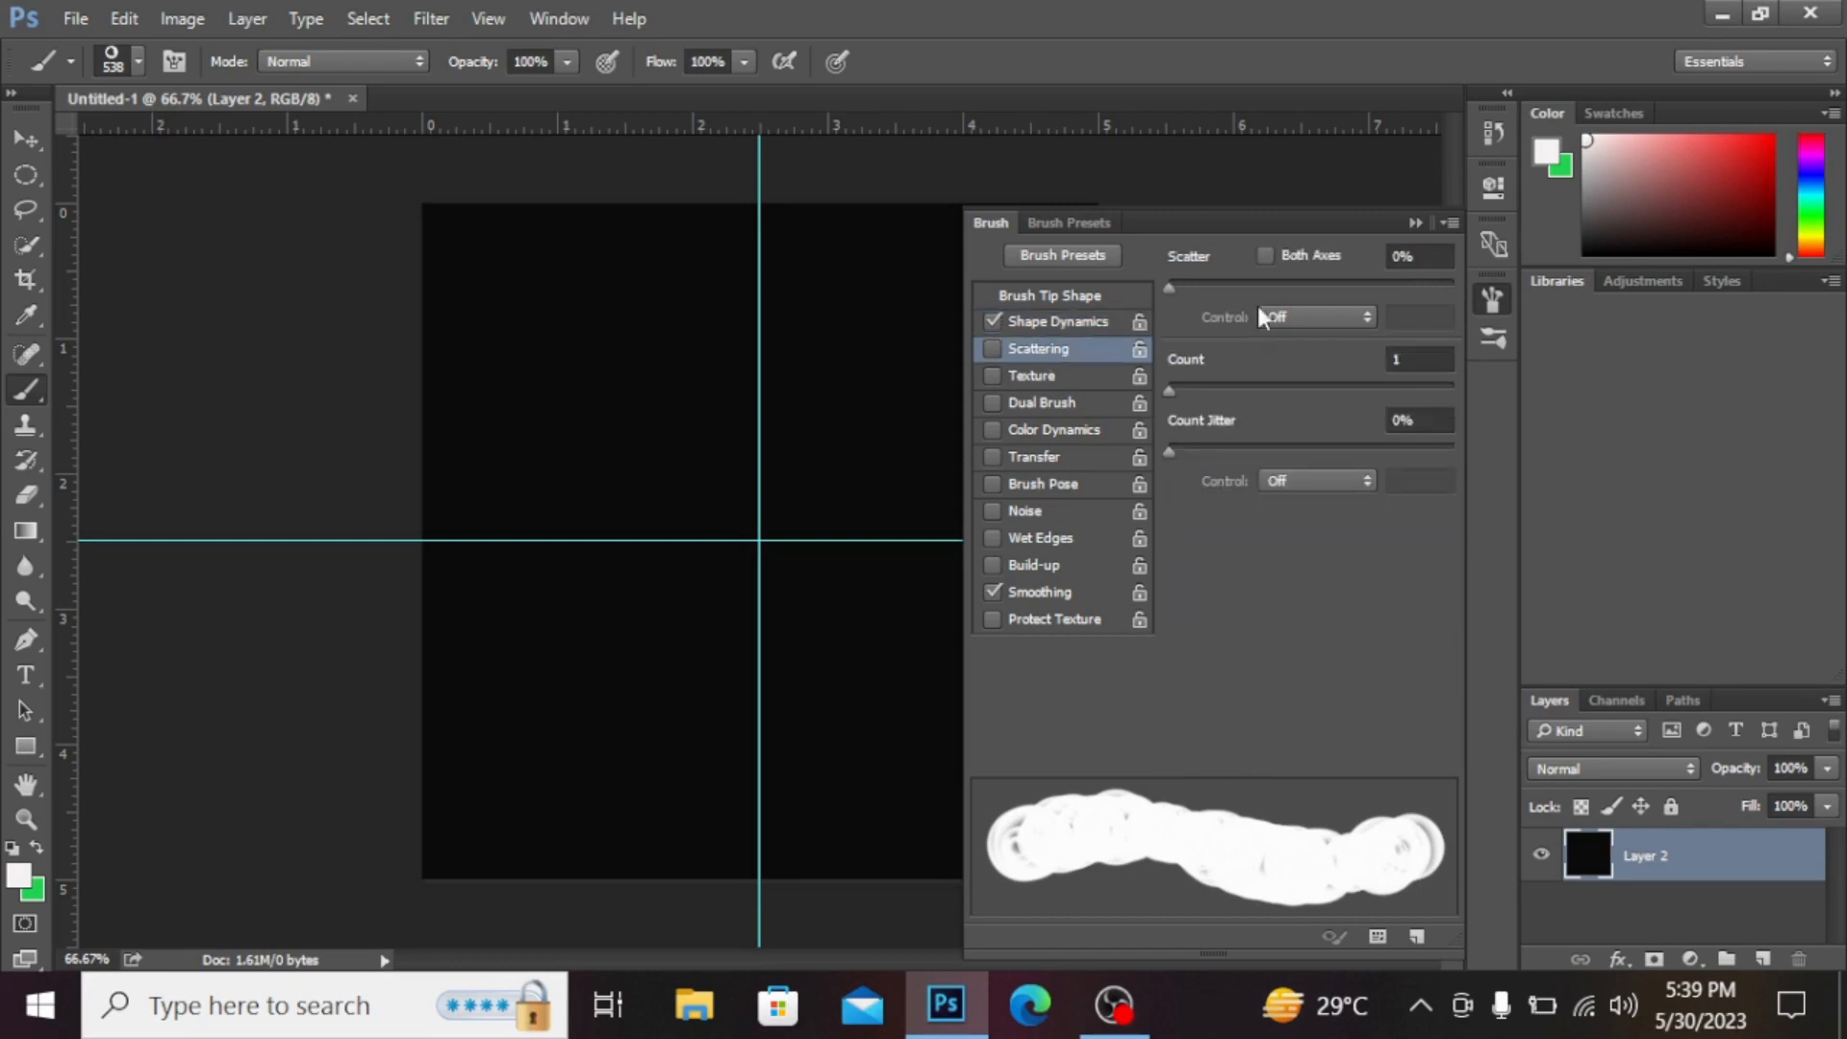
pyautogui.click(1451, 281)
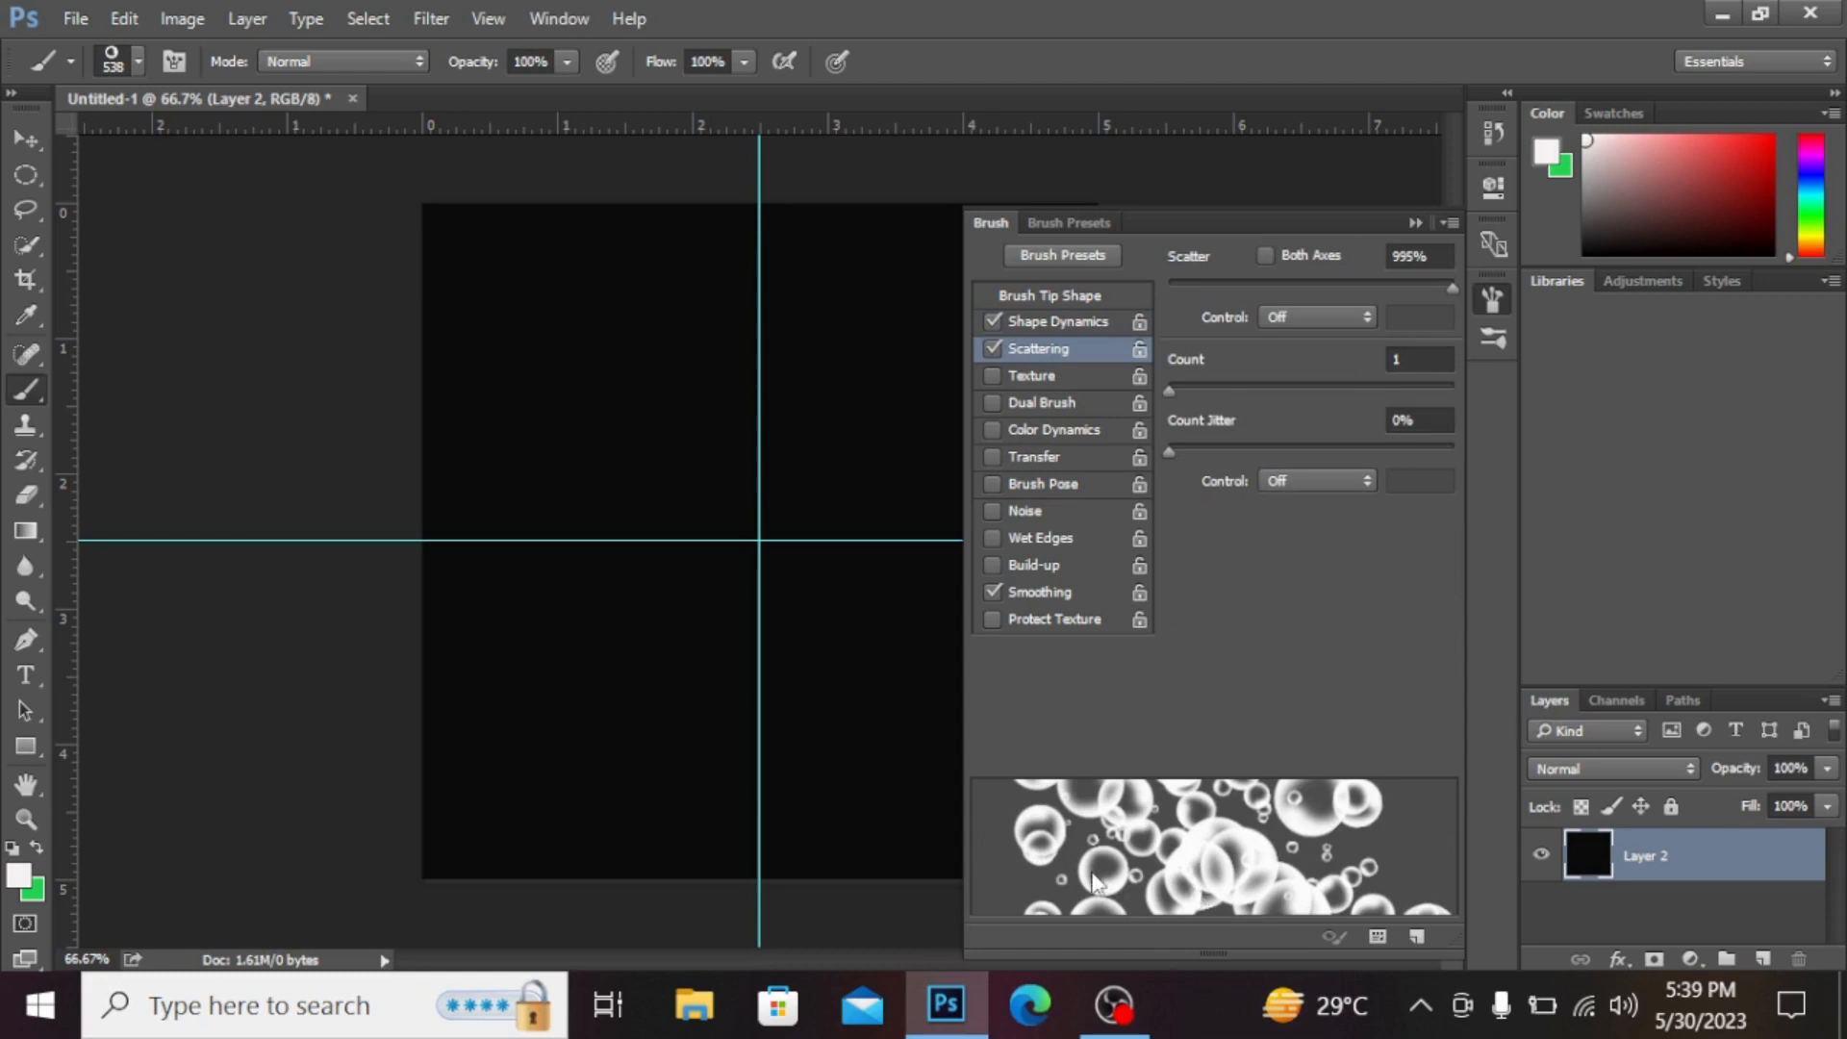
pyautogui.click(1415, 223)
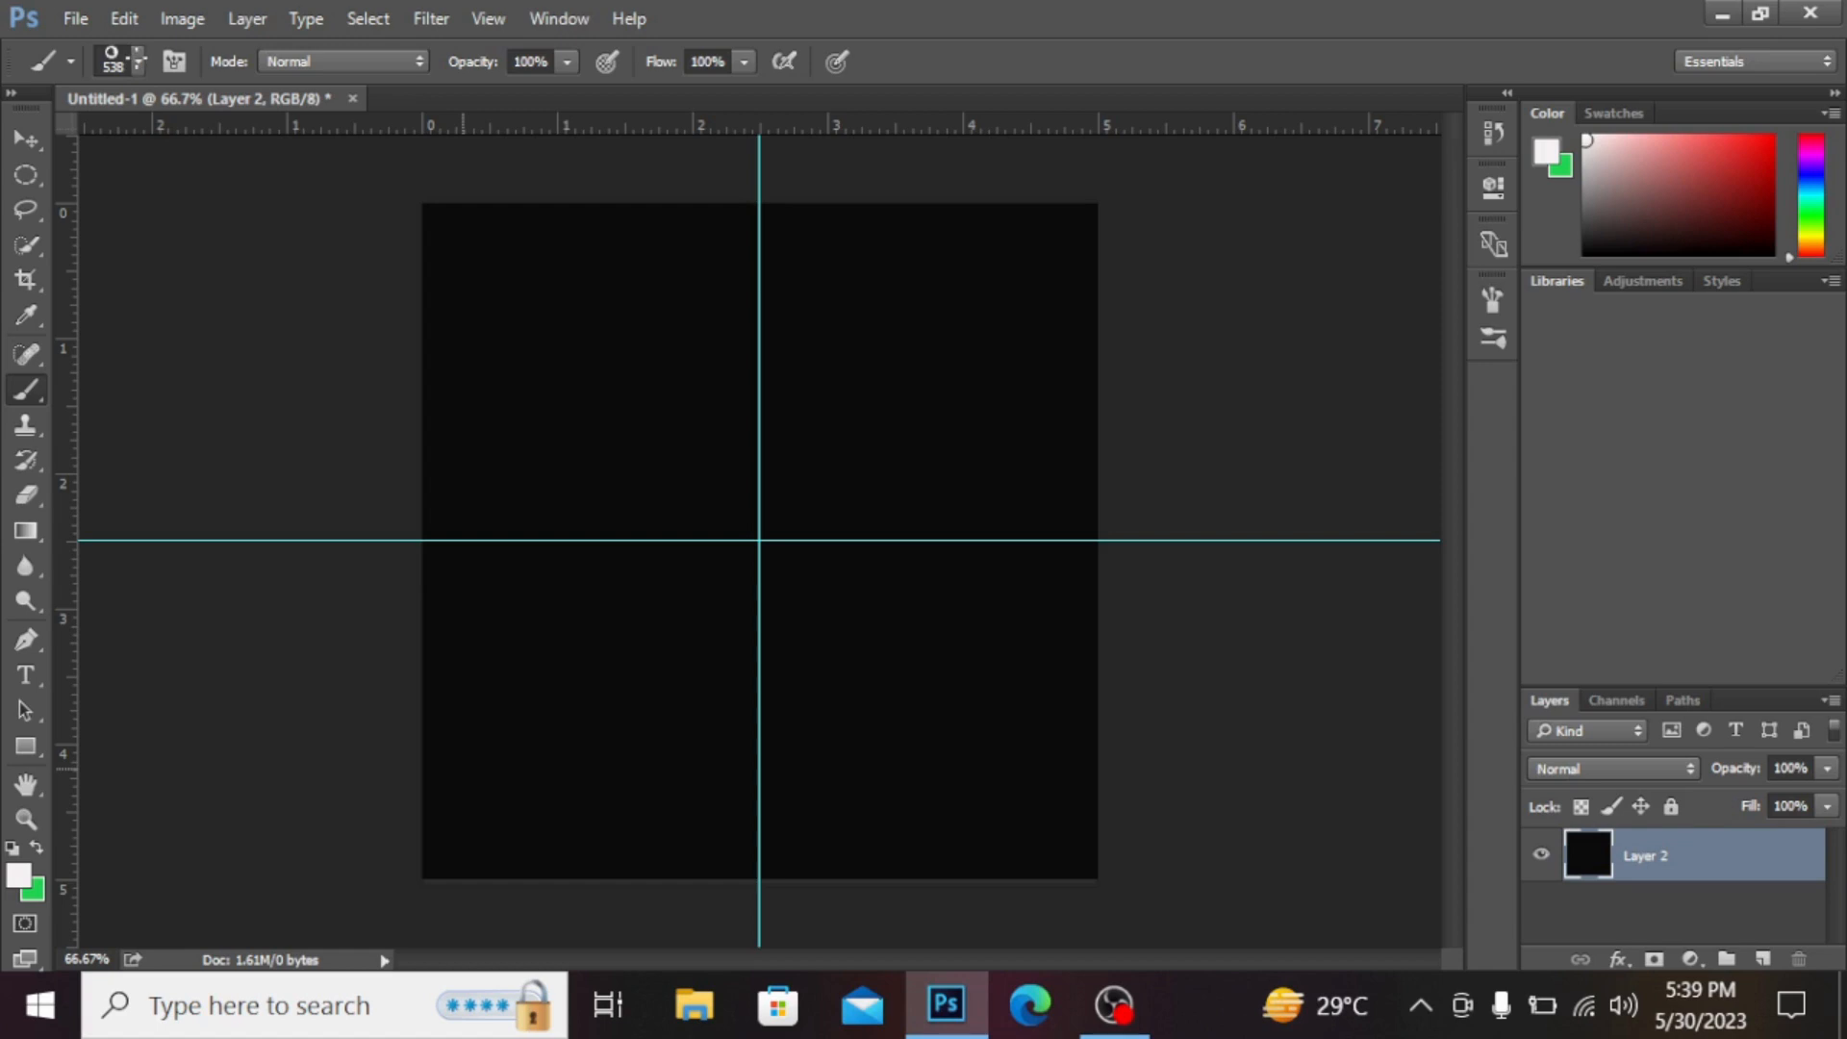
# Step: Paint a stroke of scattered bubbles from the canvas's lower-left corner up toward the top edge
pyautogui.click(142, 62)
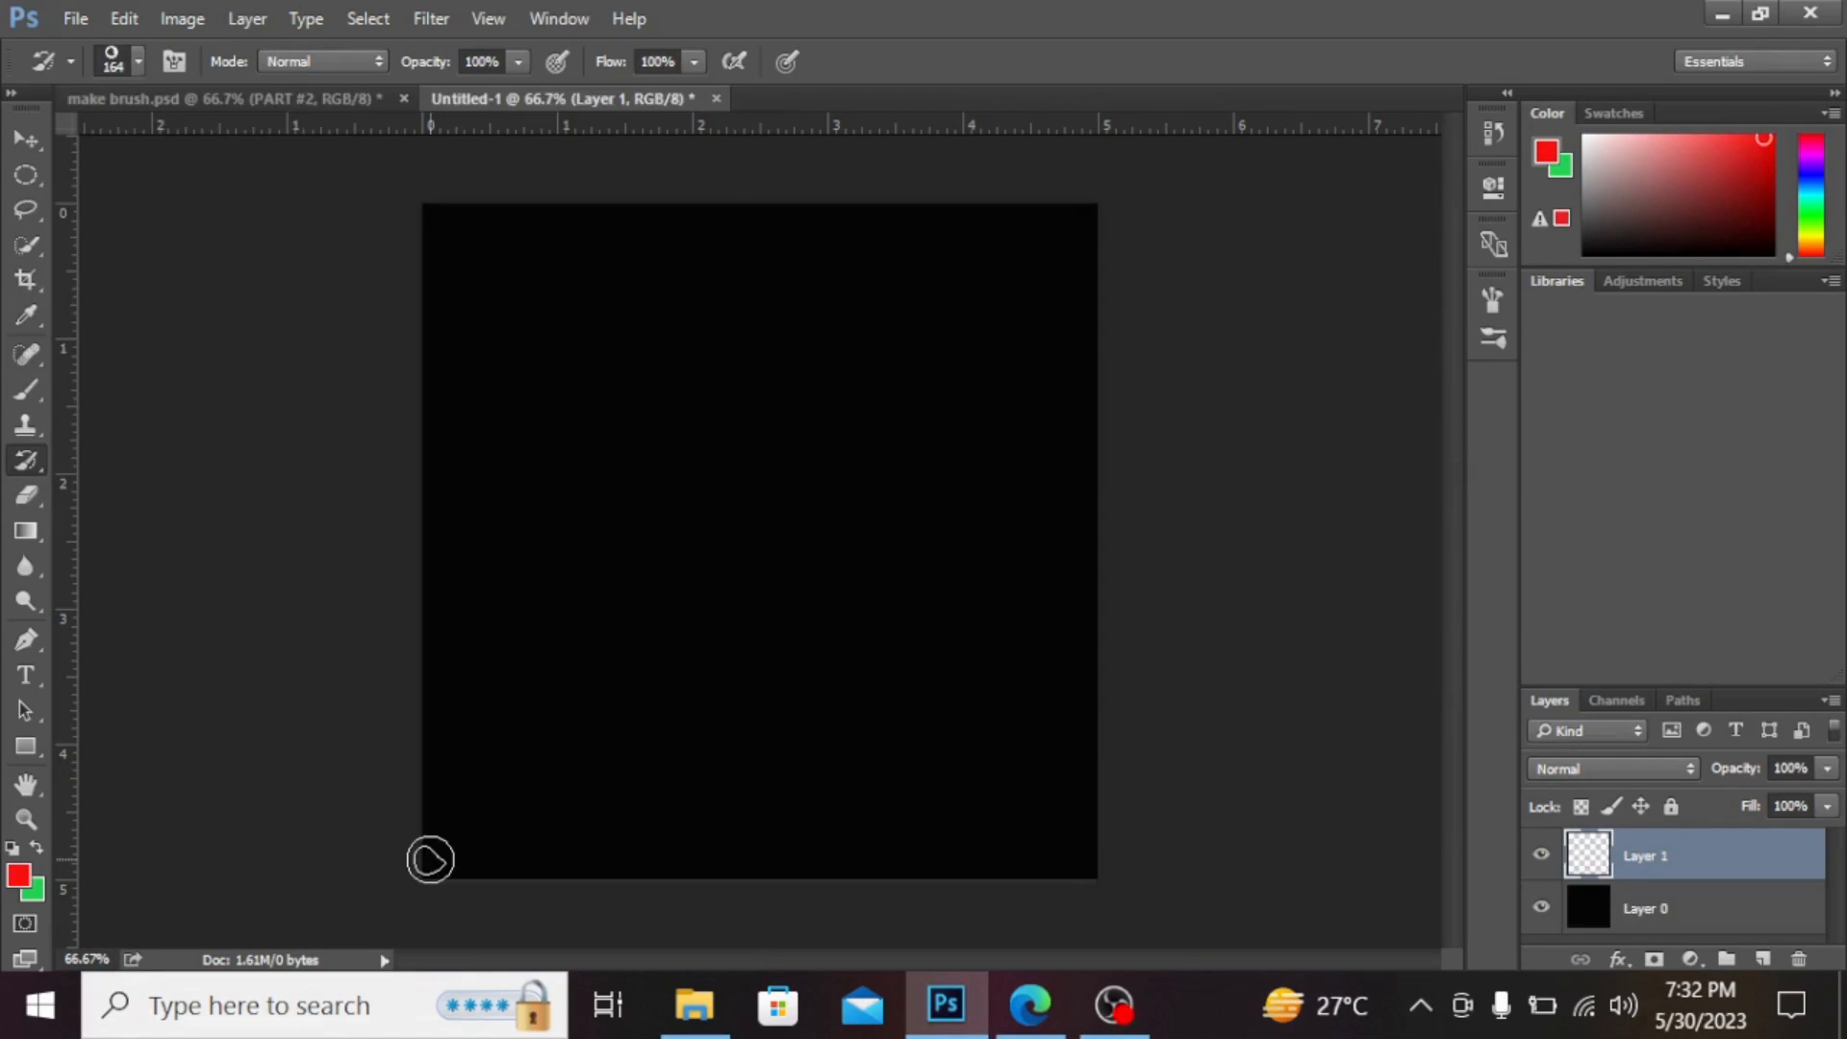
pyautogui.moveTo(430, 859)
pyautogui.mouseDown()
pyautogui.moveTo(1027, 416)
pyautogui.moveTo(741, 214)
pyautogui.mouseUp()
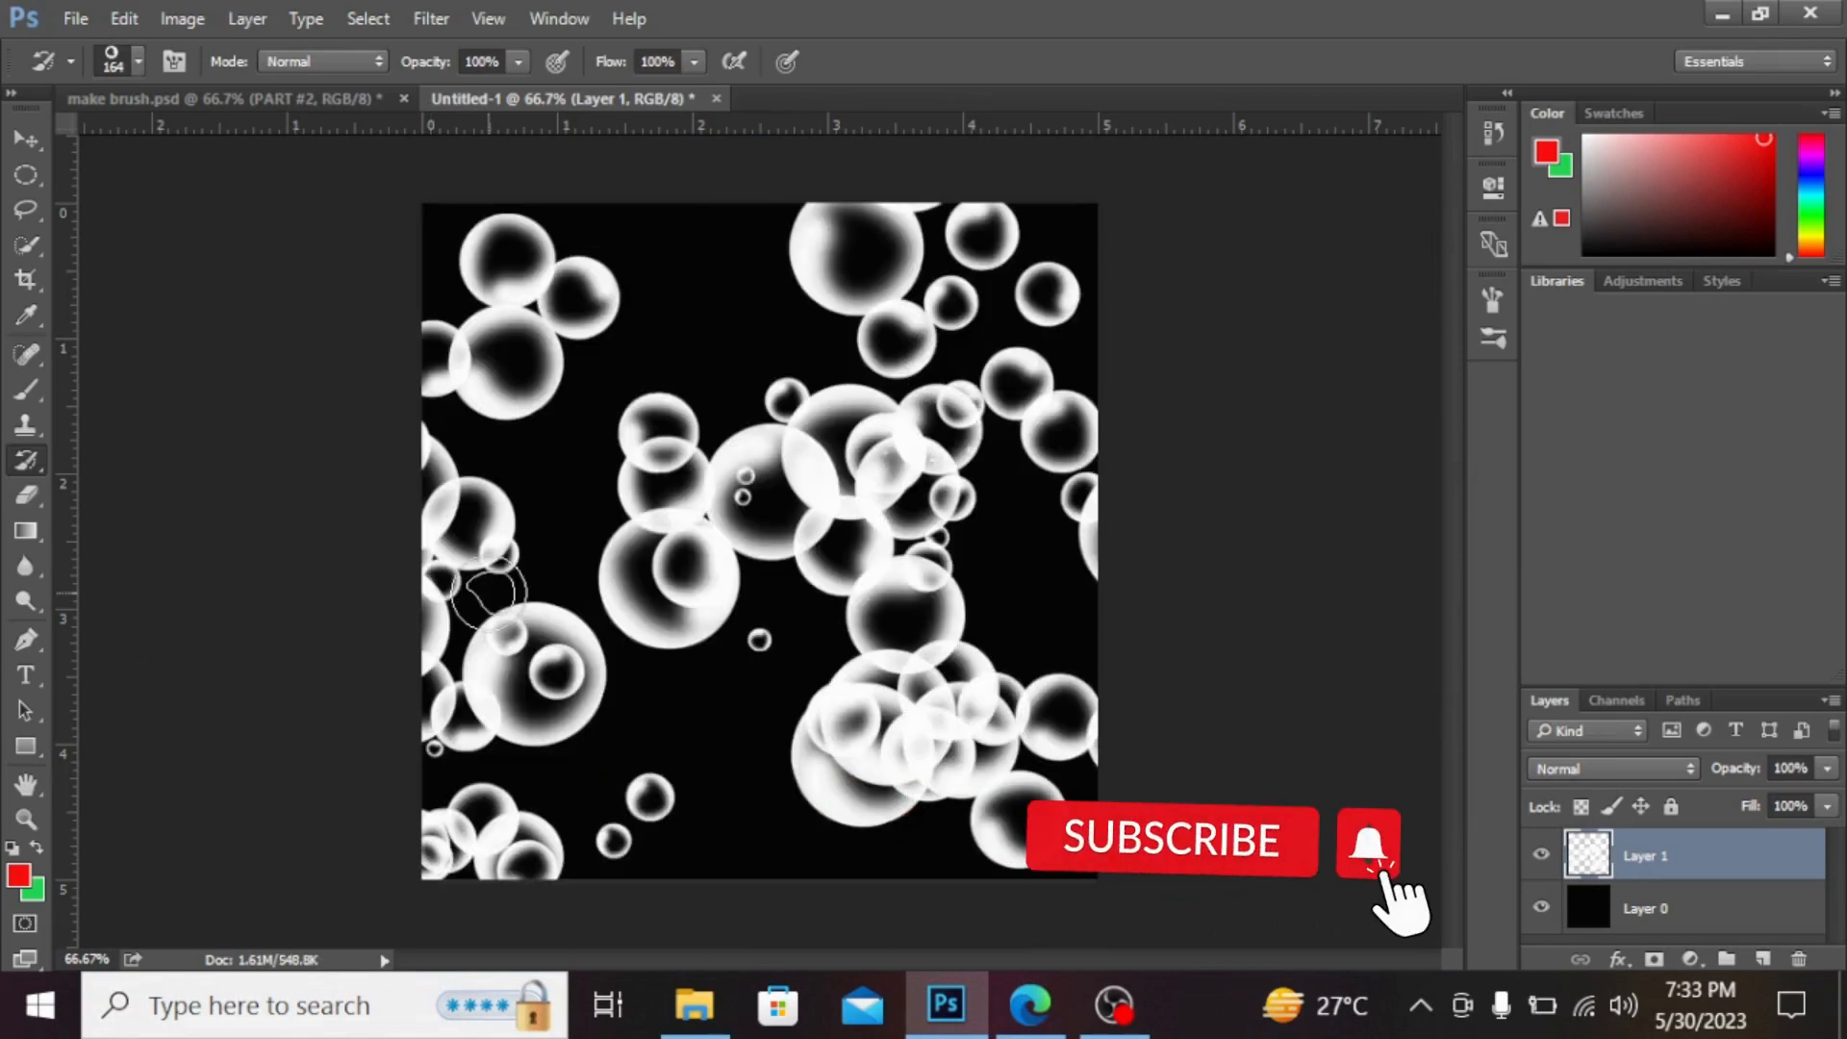